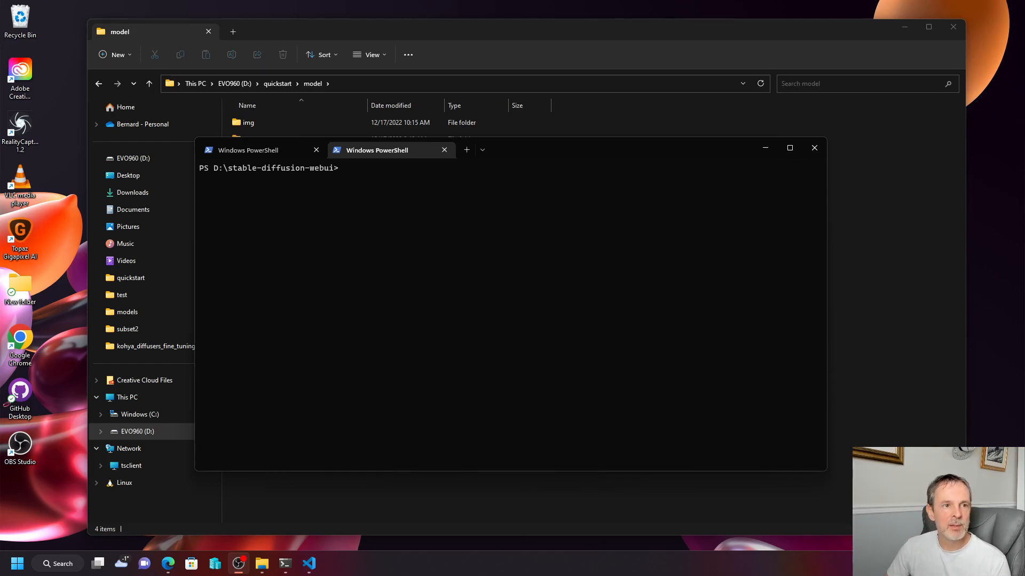
# Bring up the kohya_ss GitHub repository and review its README from the dependencies and installation to the folder configuration and GUI launch command.
pyautogui.moveTo(0, 67); pyautogui.dragTo(809, 21)
pyautogui.scroll(3, 789, 242)
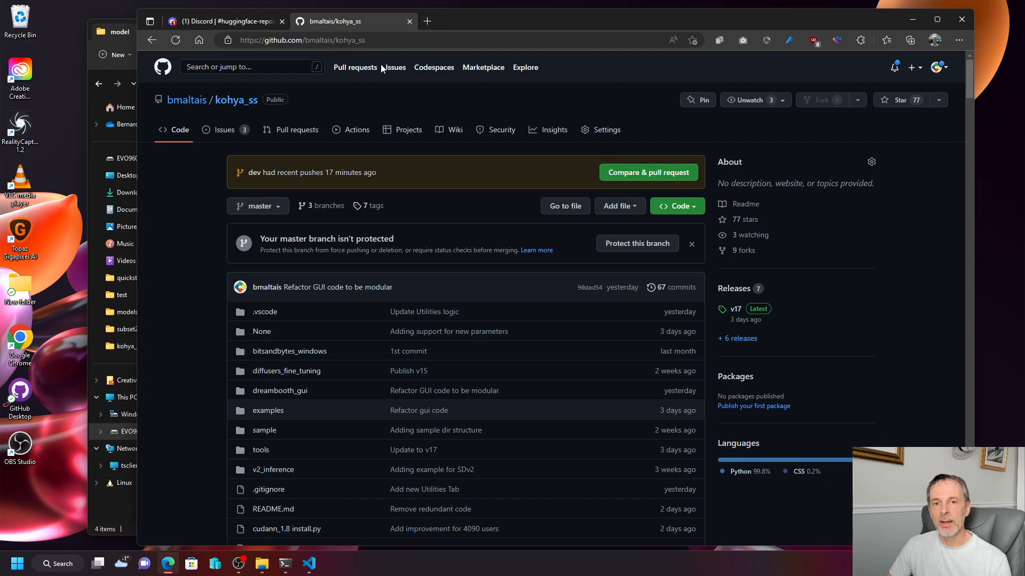
pyautogui.scroll(-8, 526, 226)
pyautogui.scroll(-1, 525, 226)
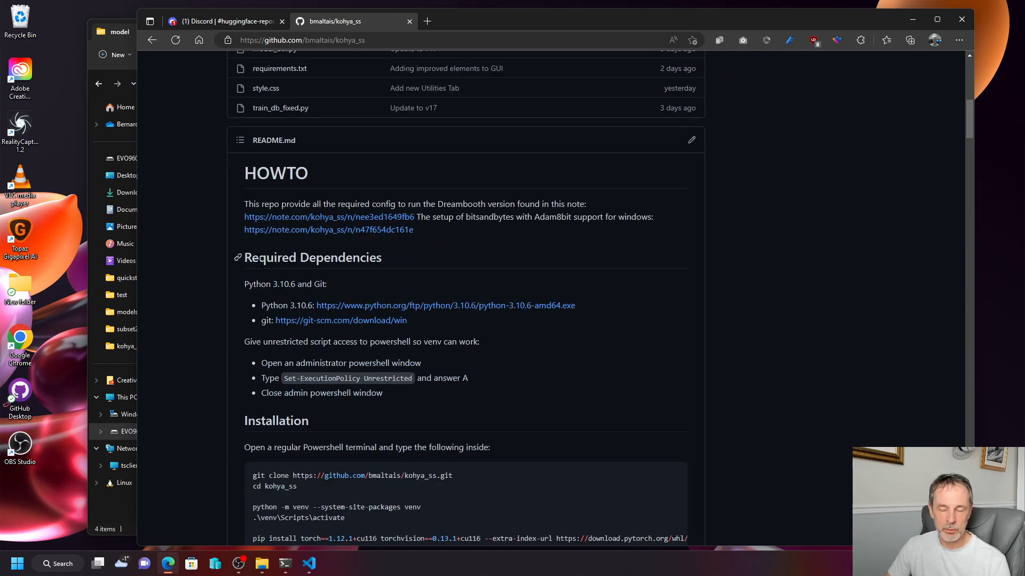
pyautogui.scroll(-3, 422, 272)
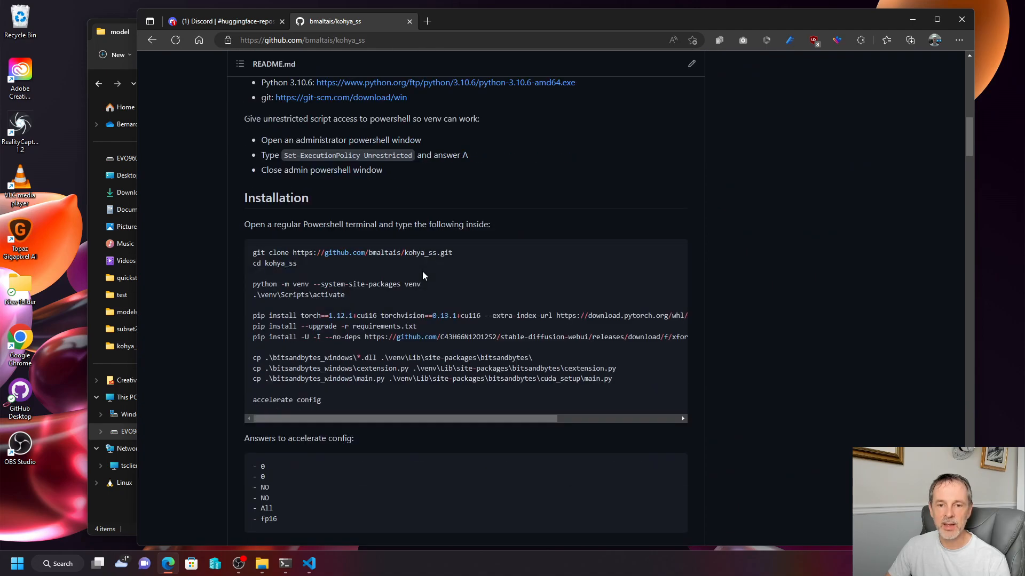
pyautogui.scroll(-5, 380, 275)
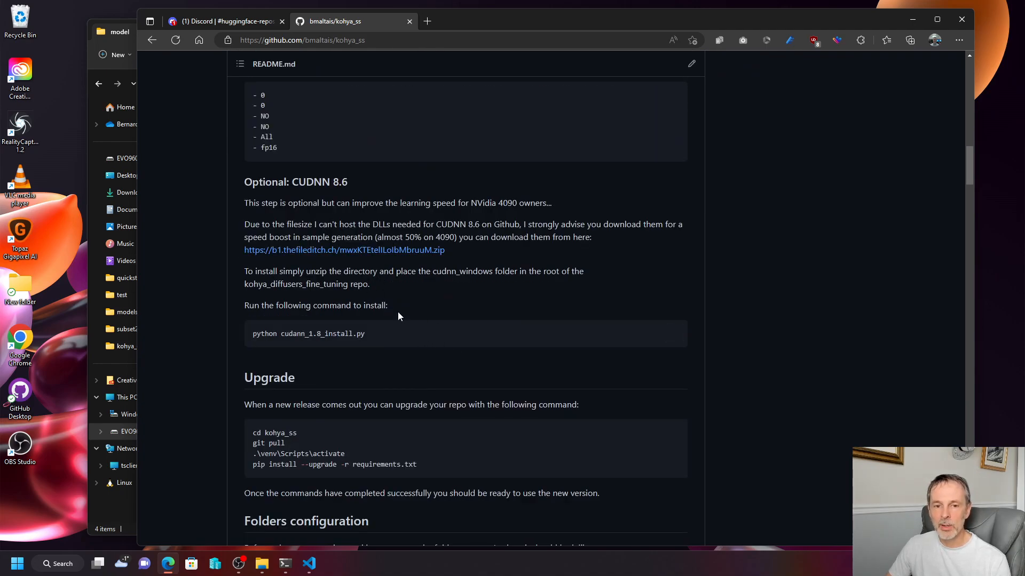
pyautogui.scroll(-2, 397, 311)
pyautogui.scroll(-2, 397, 312)
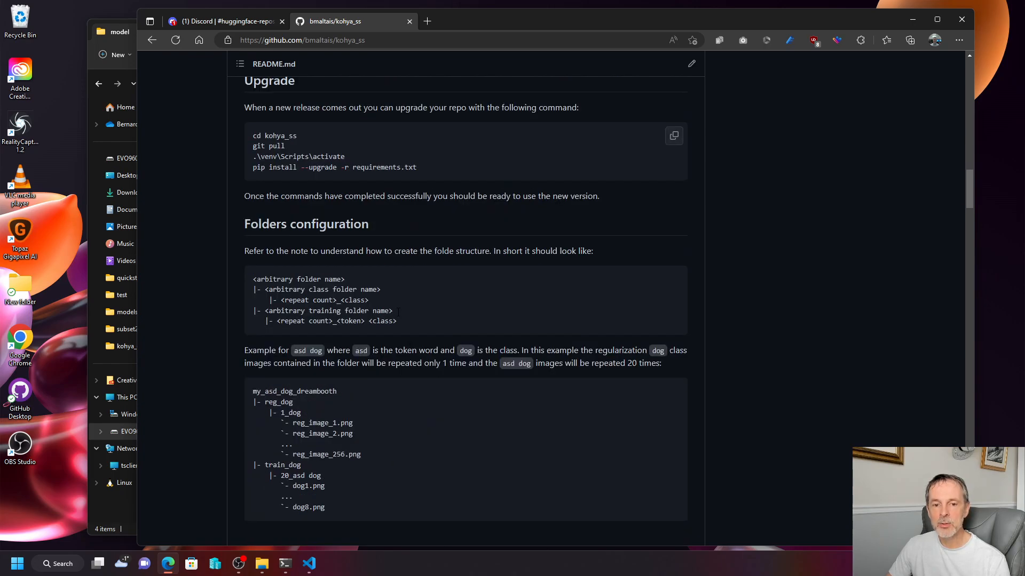
pyautogui.scroll(-4, 397, 312)
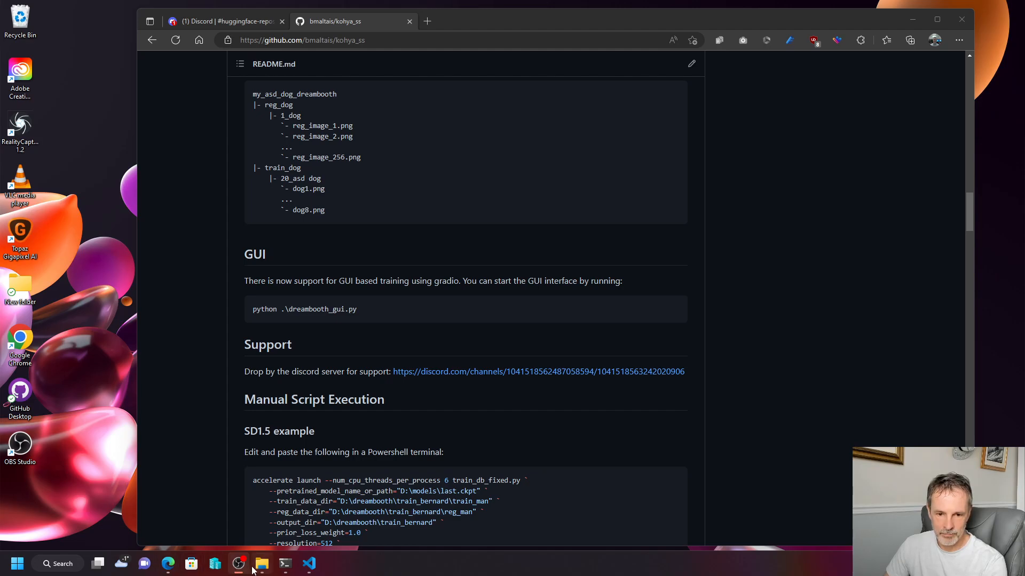
# Switch to the PowerShell session in D:\kohya_ss and activate the virtual environment with .\venv\Scripts\activate.
pyautogui.click(258, 569)
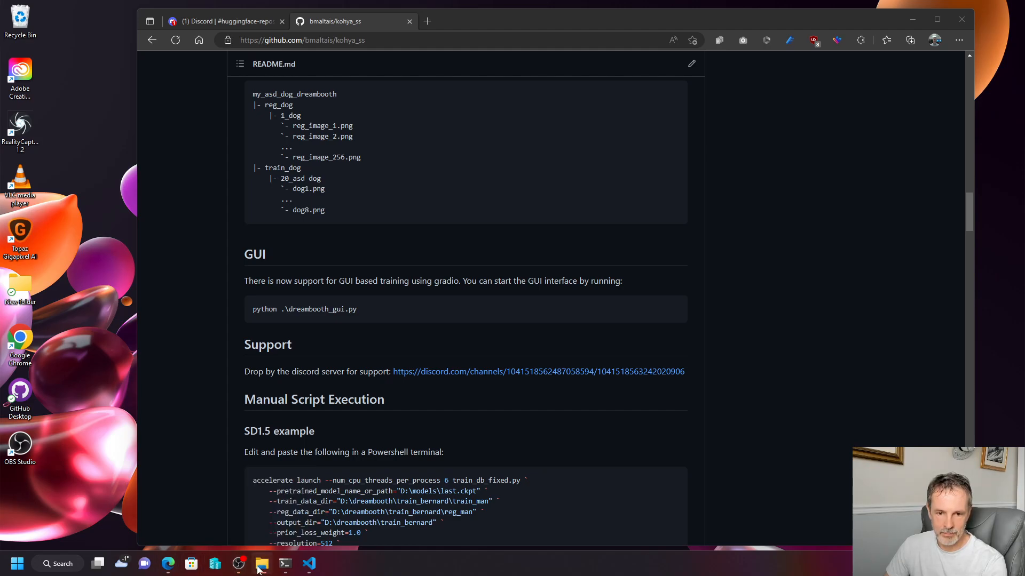
pyautogui.click(285, 565)
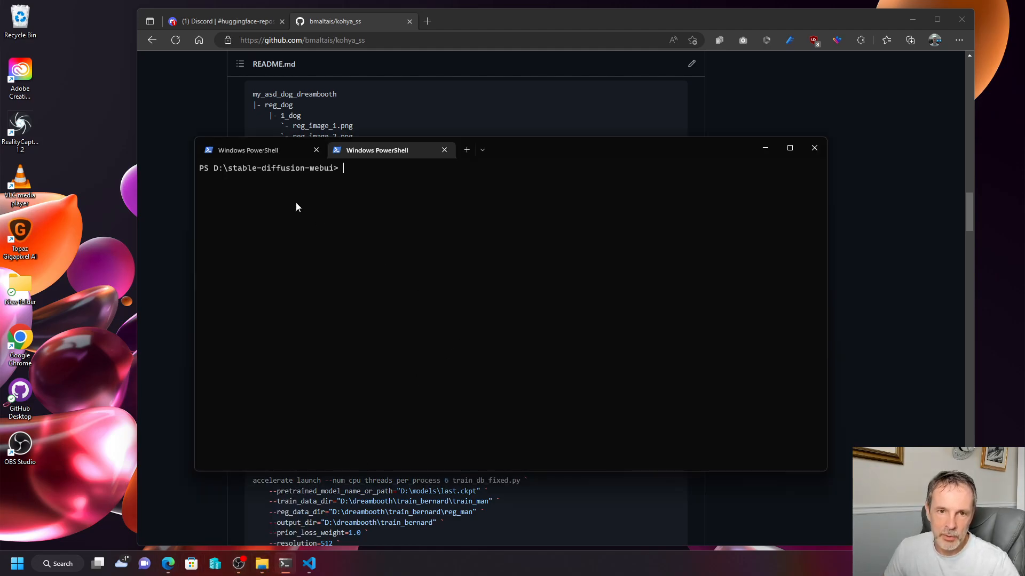
pyautogui.click(285, 150)
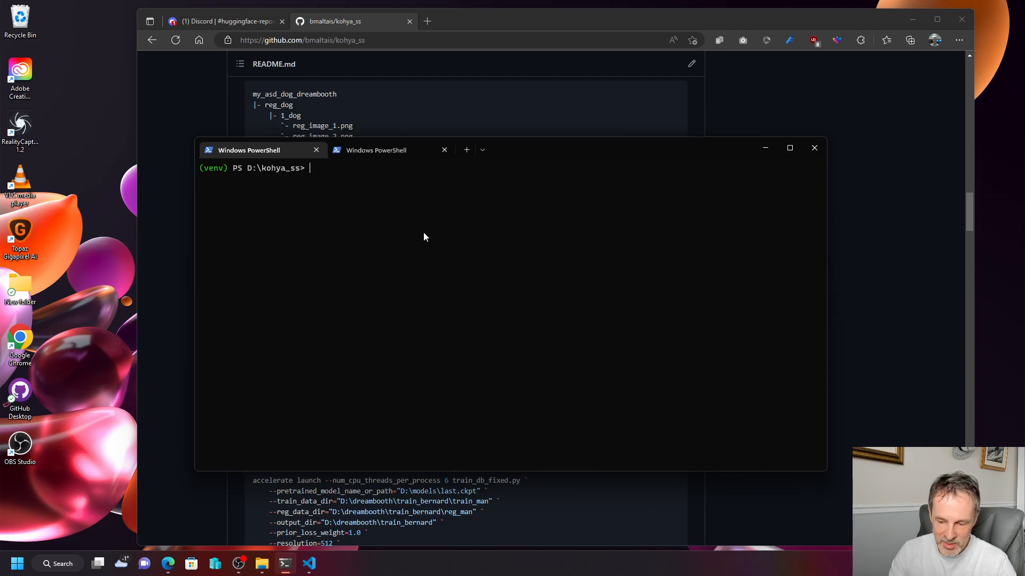
pyautogui.write('\\ve')
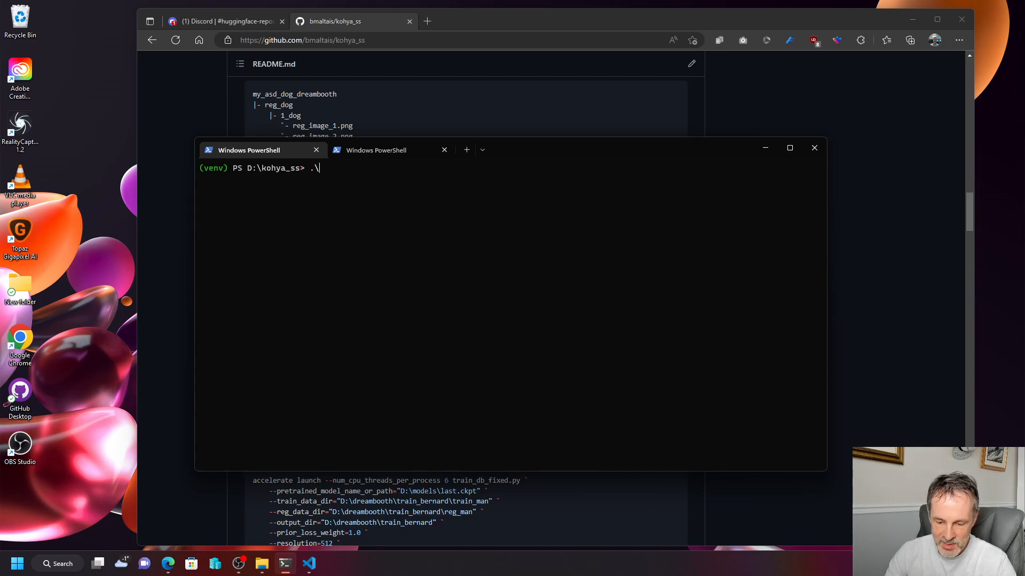
pyautogui.write('en')
pyautogui.press('BackSpace')
pyautogui.press('BackSpace')
pyautogui.write('nv\\')
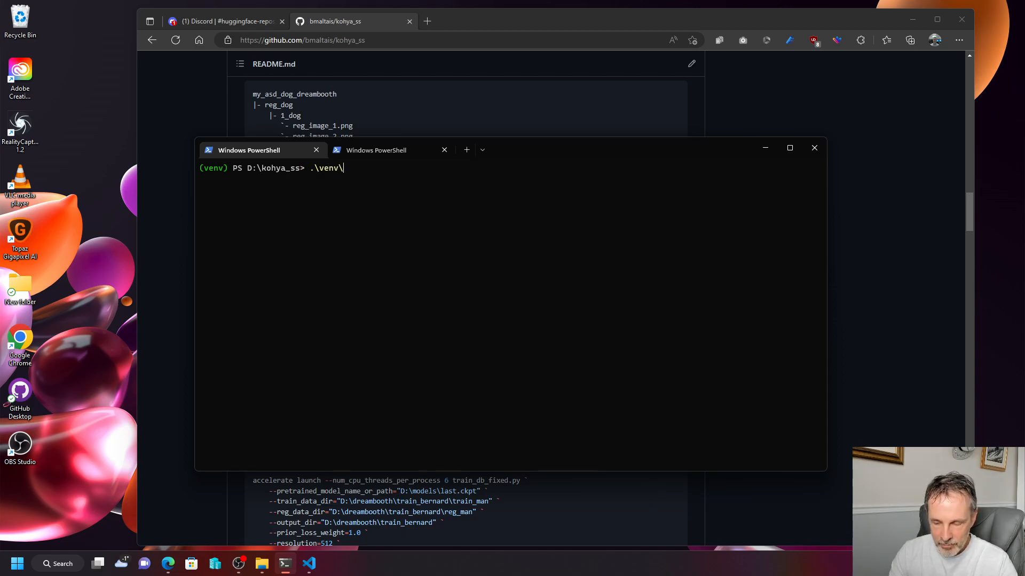
pyautogui.write('Scripts\\')
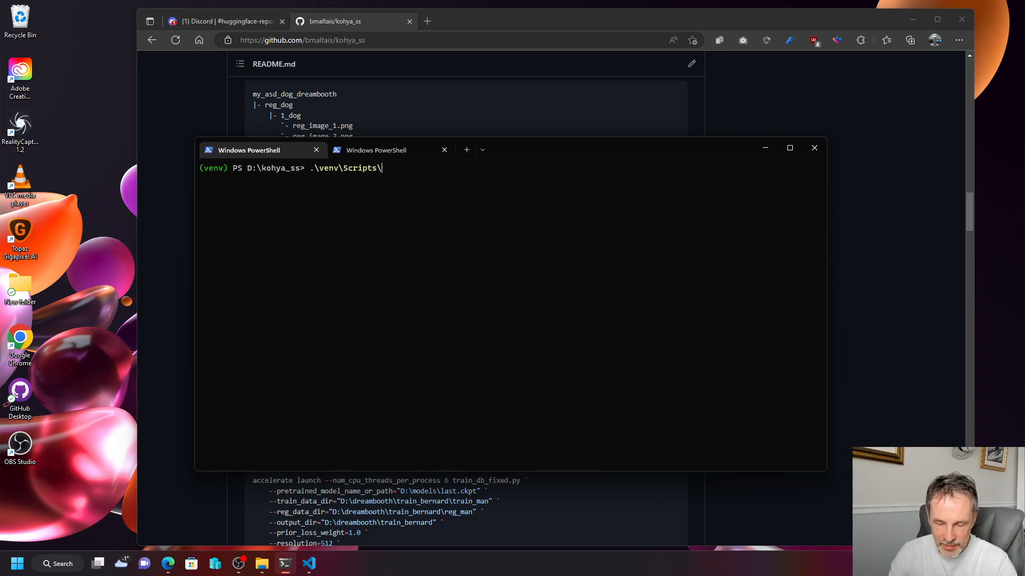
pyautogui.write('activate')
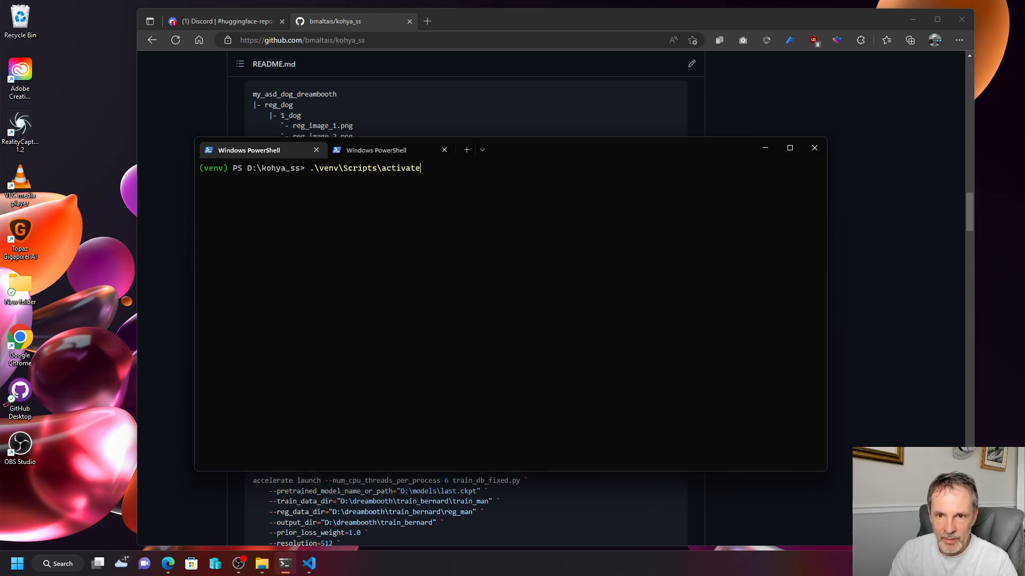
pyautogui.press('Return')
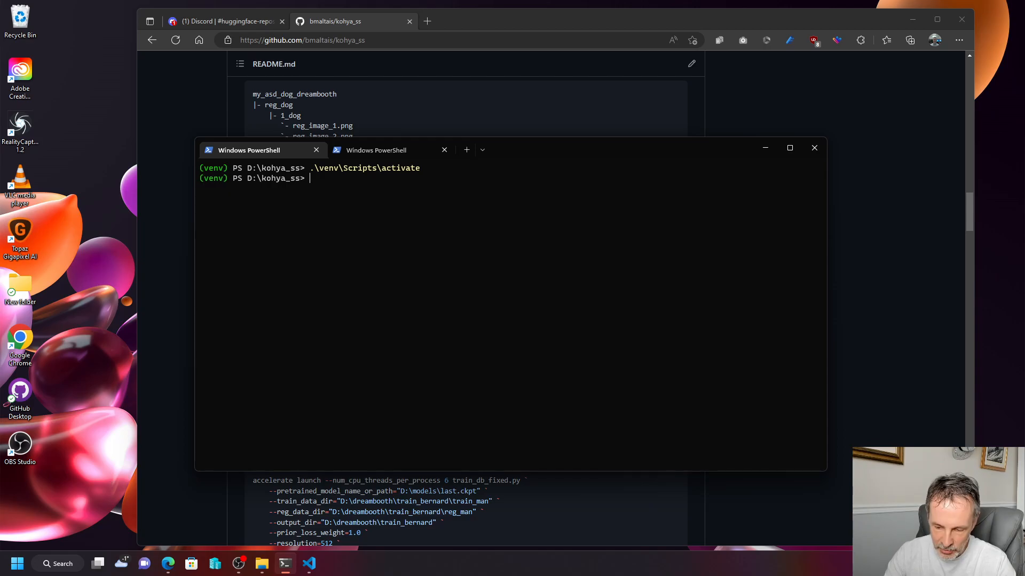
pyautogui.write('python ')
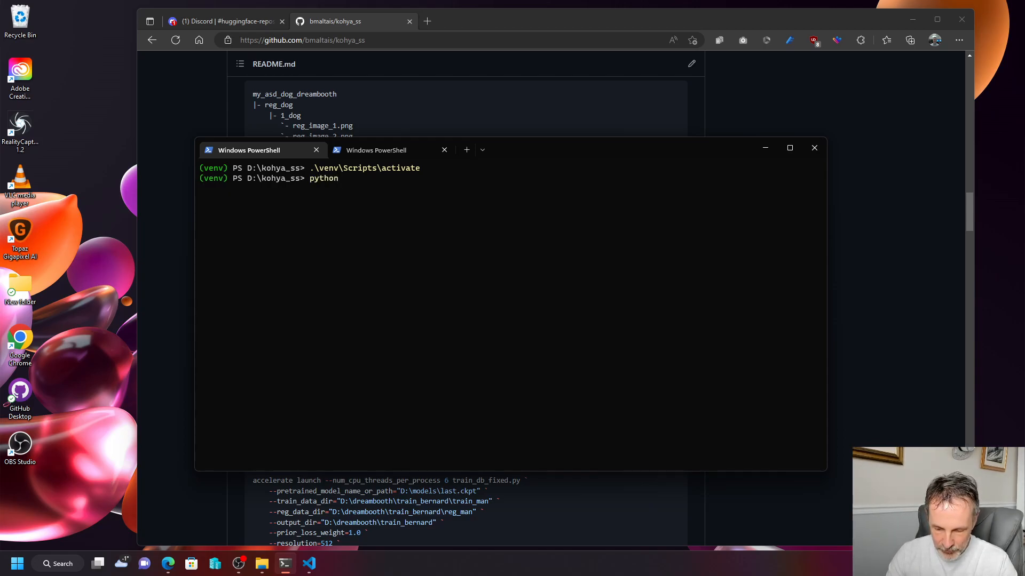
pyautogui.write('.\\d')
pyautogui.press('Tab')
pyautogui.press('Tab')
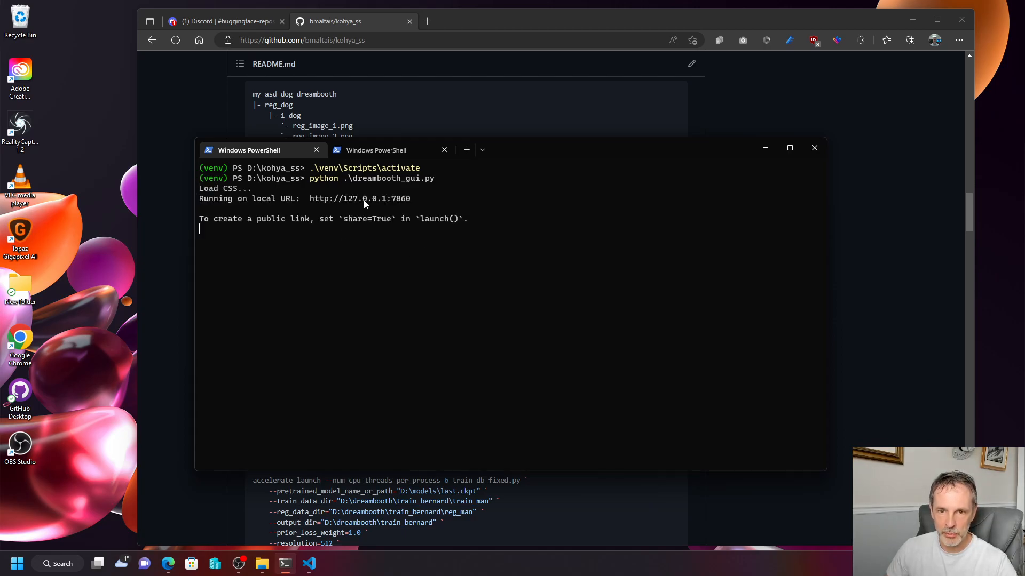
pyautogui.keyDown('ctrl'); pyautogui.click(366, 200); pyautogui.keyUp('ctrl')
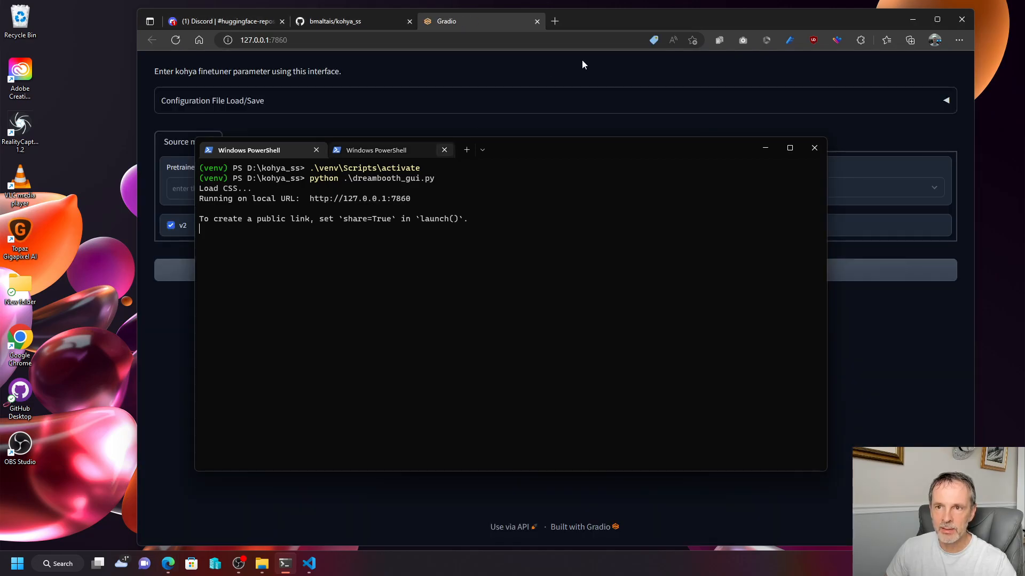
# Bring the Gradio page to the front and choose stabilityai/stable-diffusion-2-1-base as the quick-pick source model.
pyautogui.click(606, 18)
pyautogui.moveTo(607, 20); pyautogui.dragTo(576, 20)
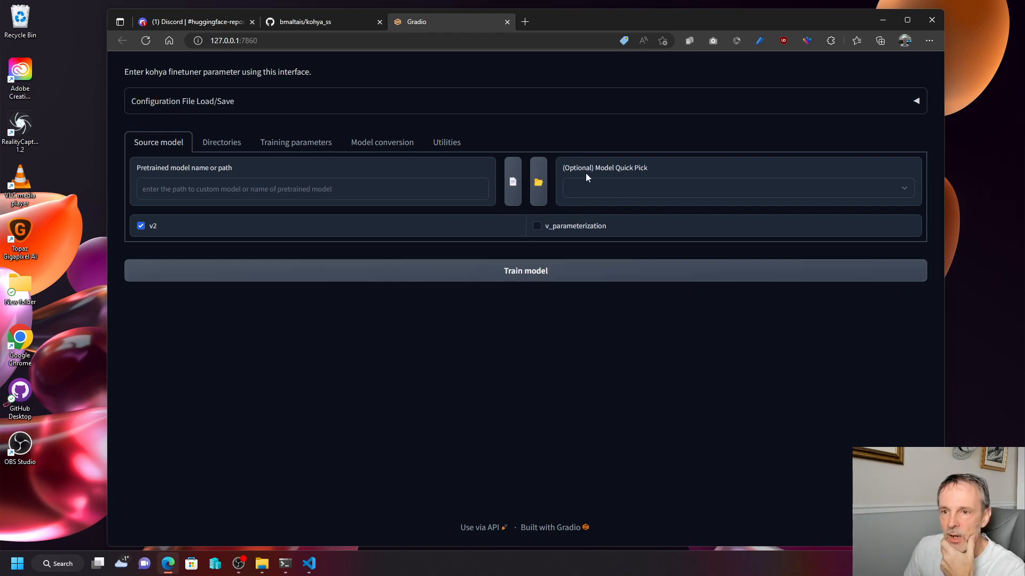
pyautogui.click(903, 191)
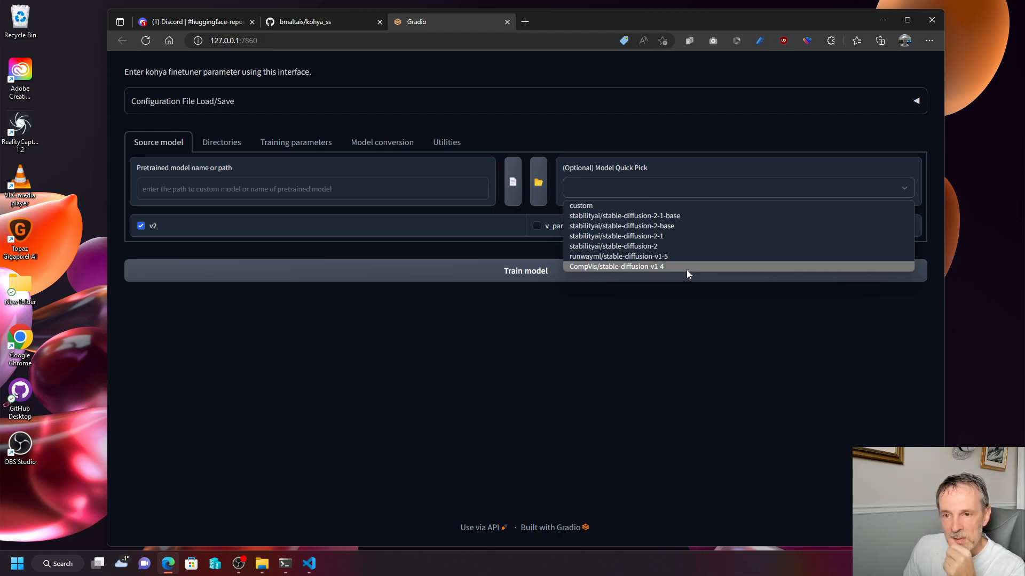
pyautogui.click(714, 216)
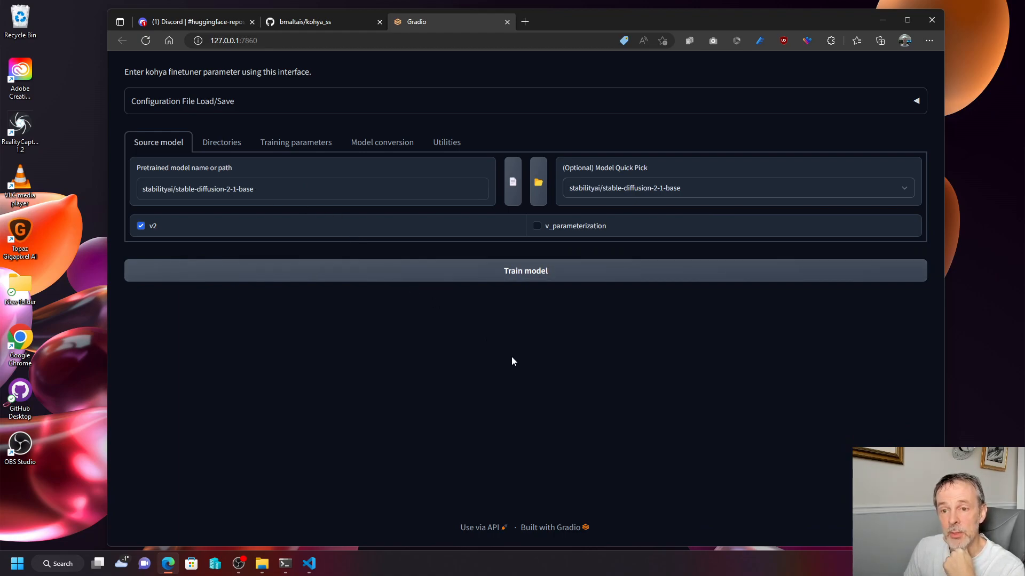
# Load the custom checkpoint 512-base-ema.ckpt from D:\models as the pretrained model.
pyautogui.click(514, 197)
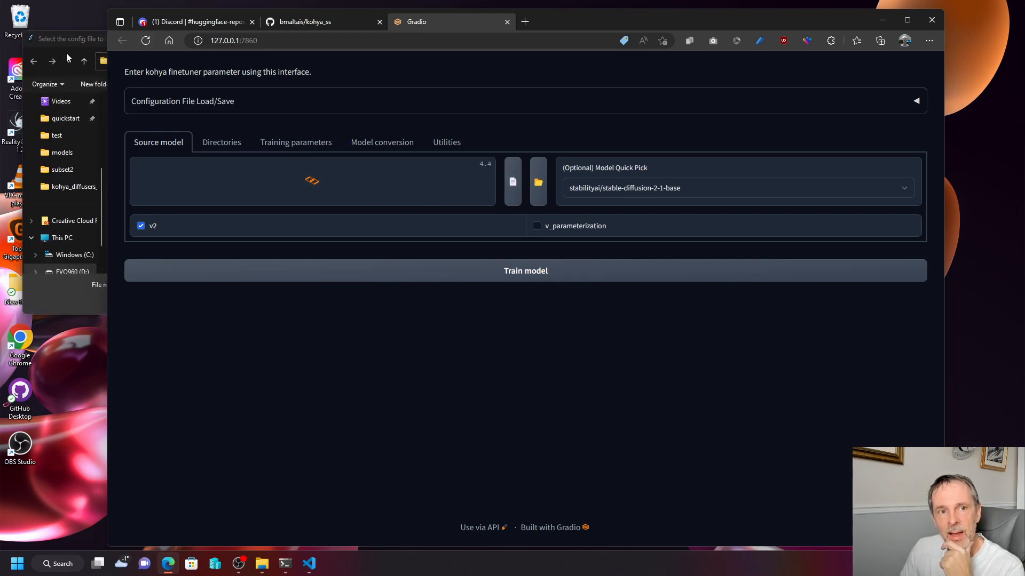
pyautogui.click(87, 41)
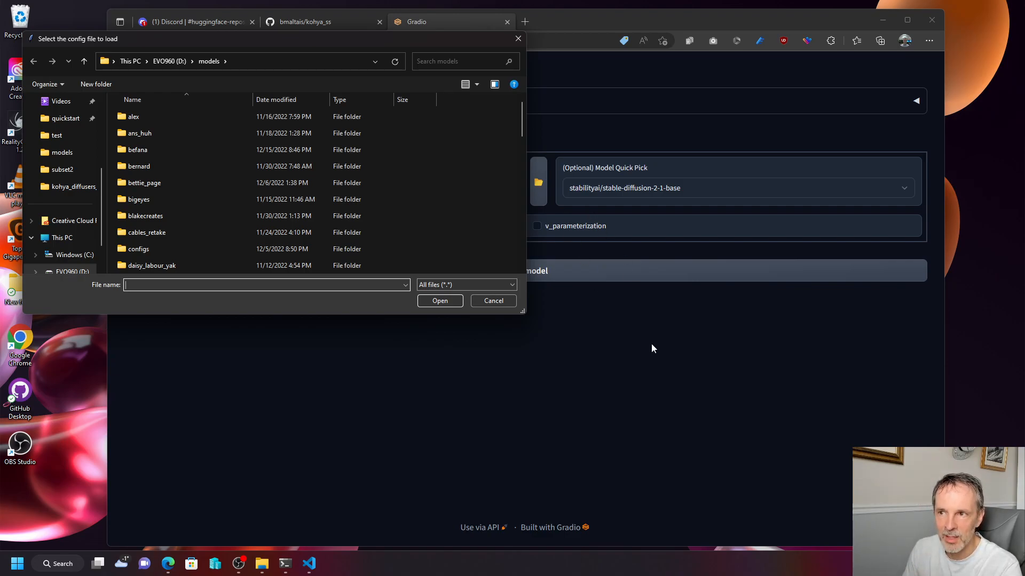
pyautogui.moveTo(701, 22); pyautogui.dragTo(676, 20)
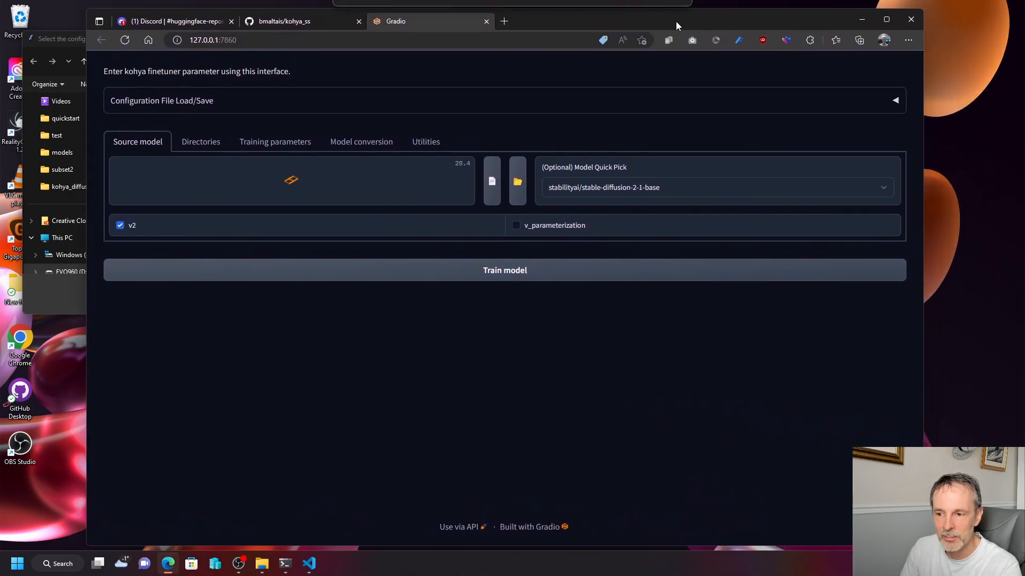
pyautogui.click(60, 309)
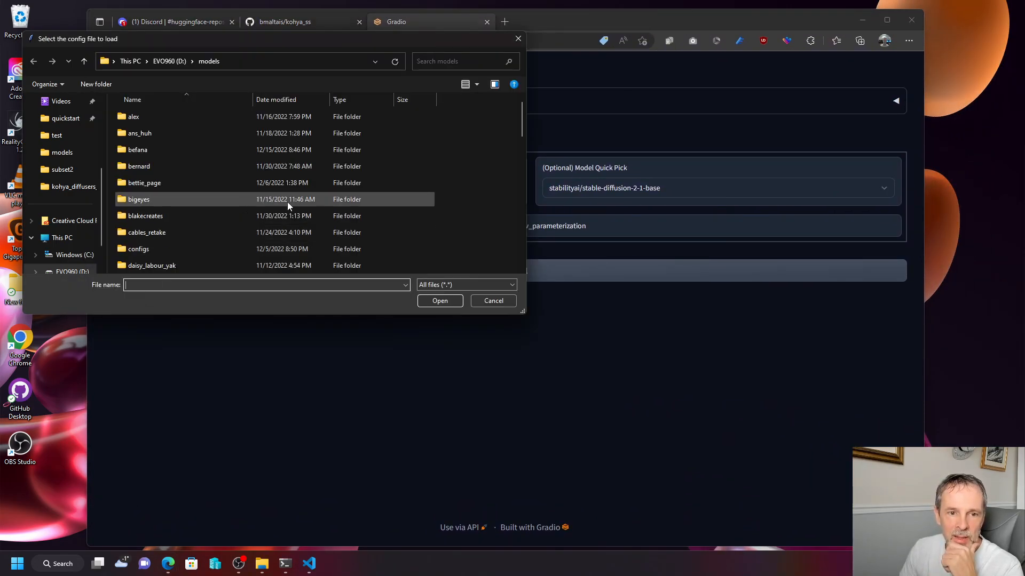
pyautogui.scroll(-3, 148, 191)
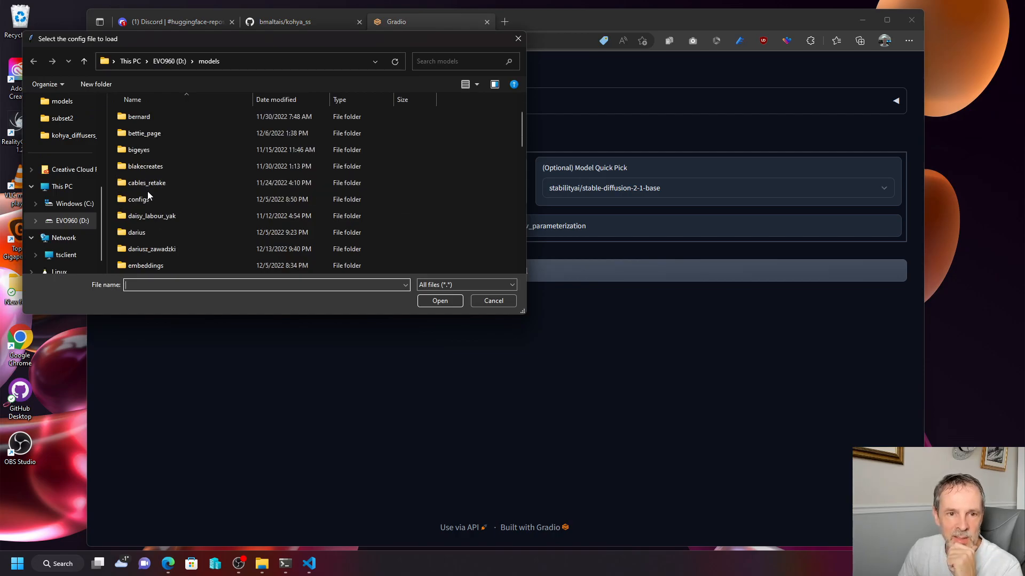
pyautogui.scroll(1, 64, 213)
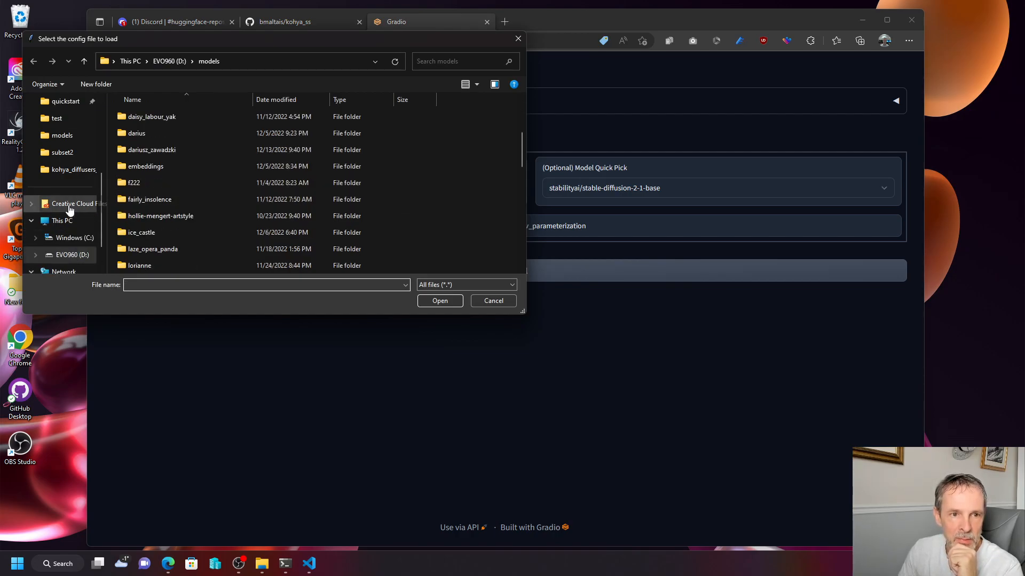
pyautogui.click(65, 137)
pyautogui.scroll(-9, 164, 171)
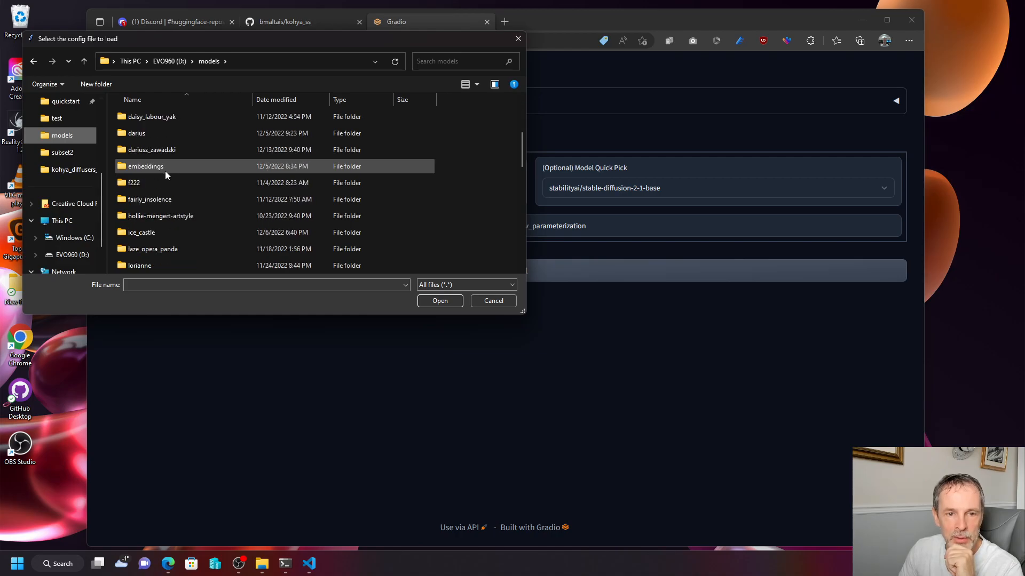
pyautogui.scroll(-3, 165, 171)
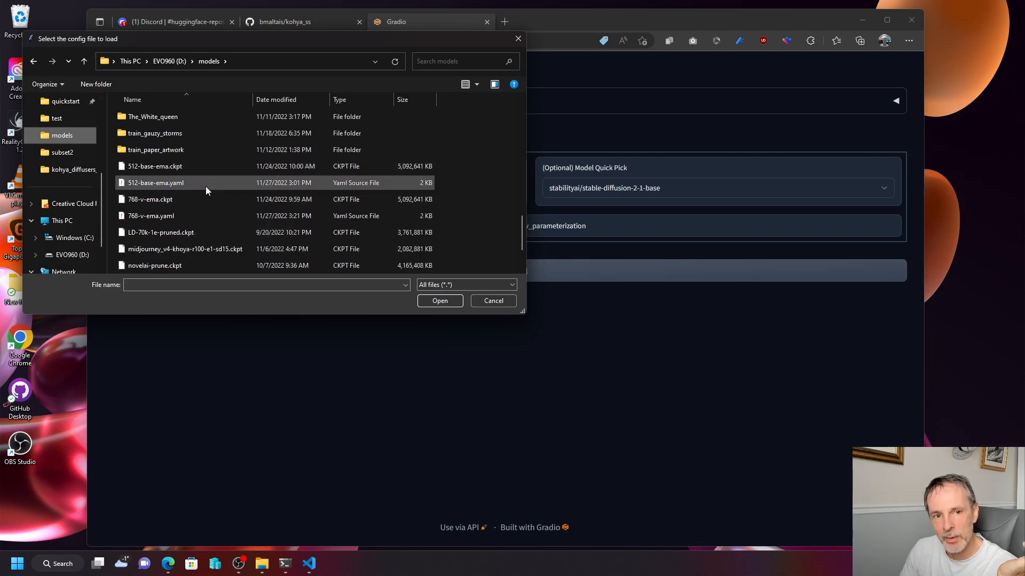
pyautogui.click(184, 167)
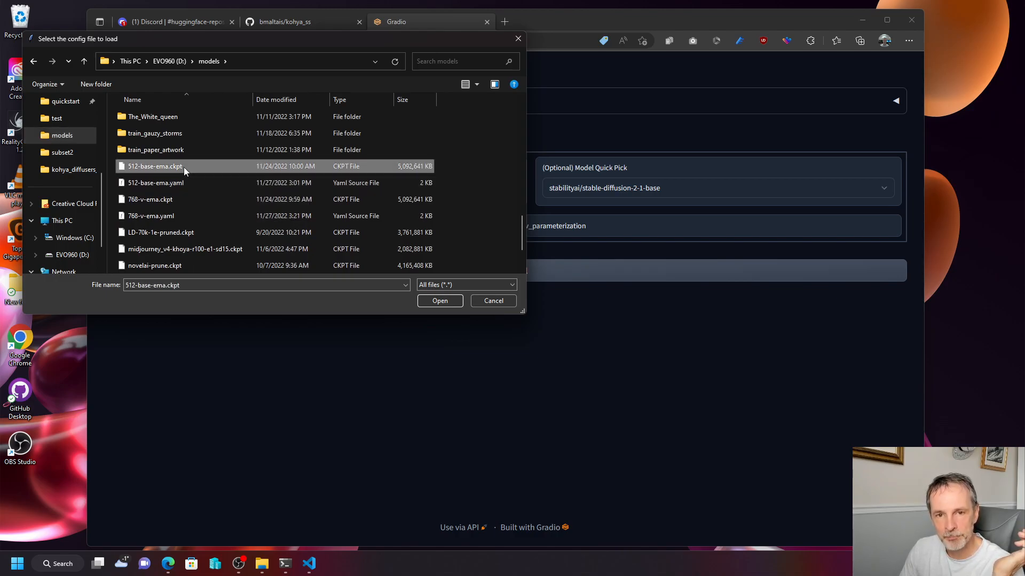
pyautogui.click(447, 302)
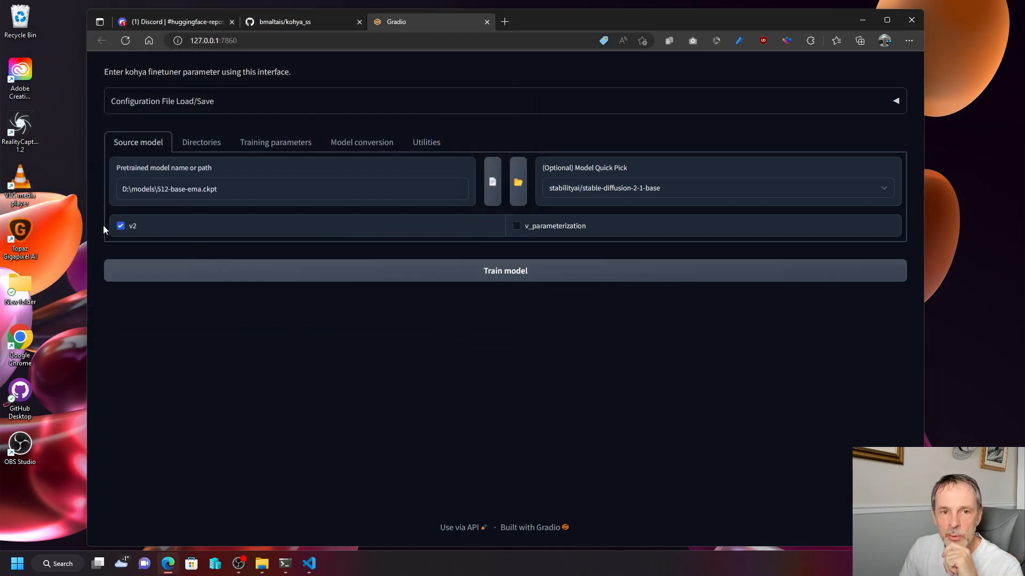
# Disable the v2 option for the source model and reselect stabilityai/stable-diffusion-2-1-base as the quick-pick model.
pyautogui.click(122, 226)
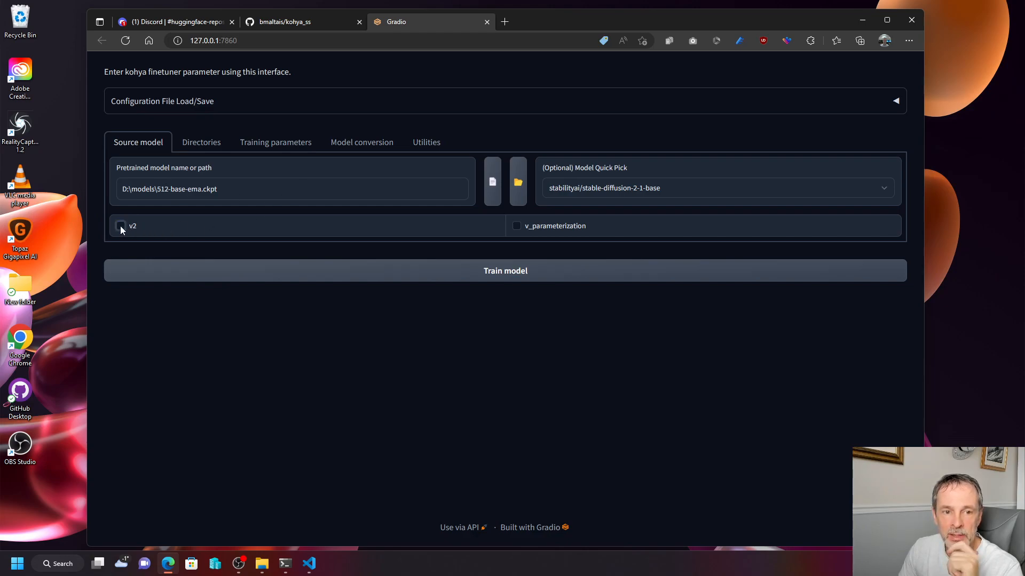
pyautogui.click(121, 227)
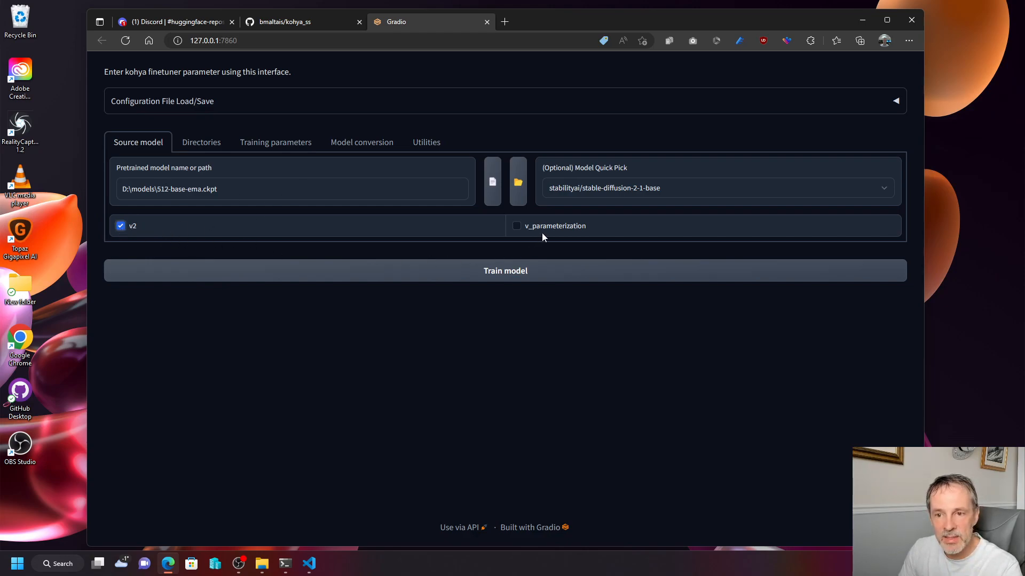
pyautogui.click(121, 227)
pyautogui.click(122, 228)
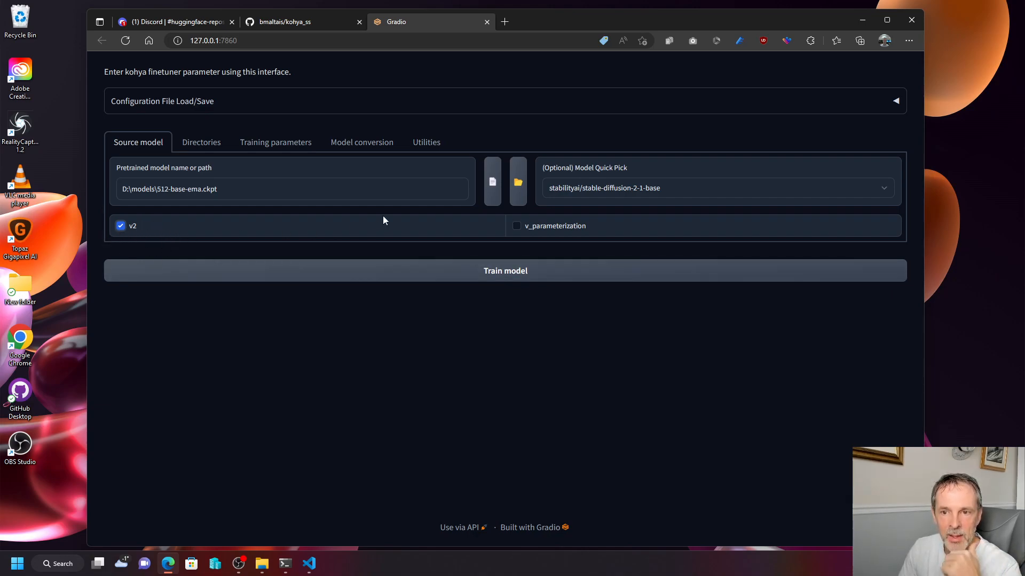
pyautogui.click(121, 226)
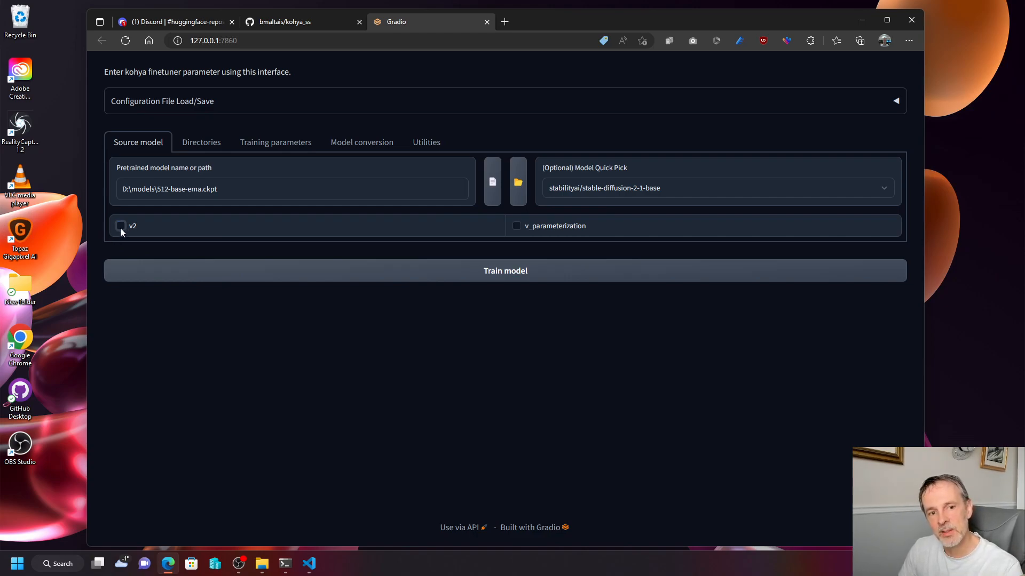
pyautogui.click(608, 189)
pyautogui.click(625, 215)
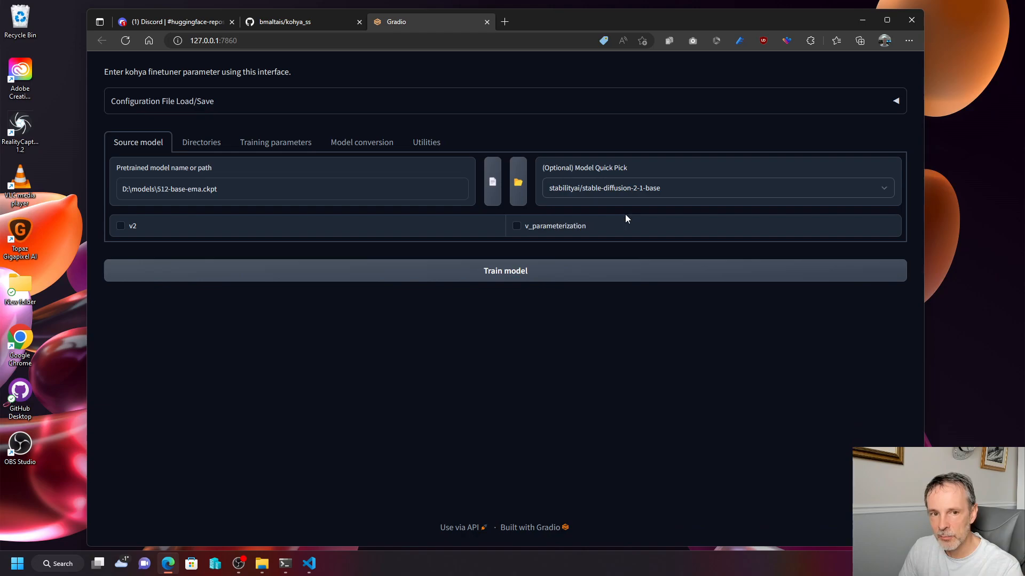
# Try stabilityai/stable-diffusion-2-base and stabilityai/stable-diffusion-2-1 in turn as the quick-pick source model.
pyautogui.click(683, 186)
pyautogui.click(682, 226)
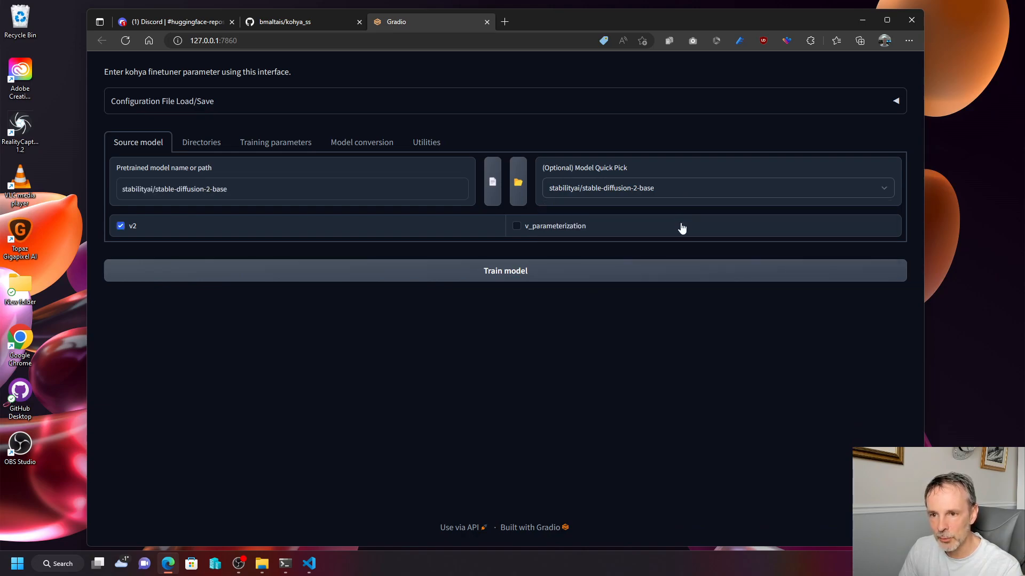
pyautogui.click(671, 188)
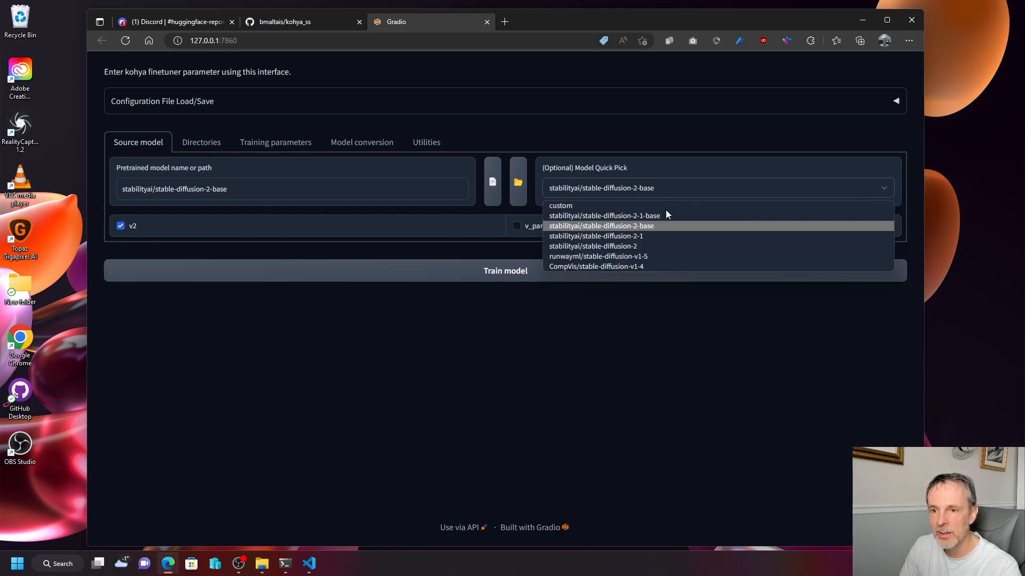
pyautogui.click(657, 238)
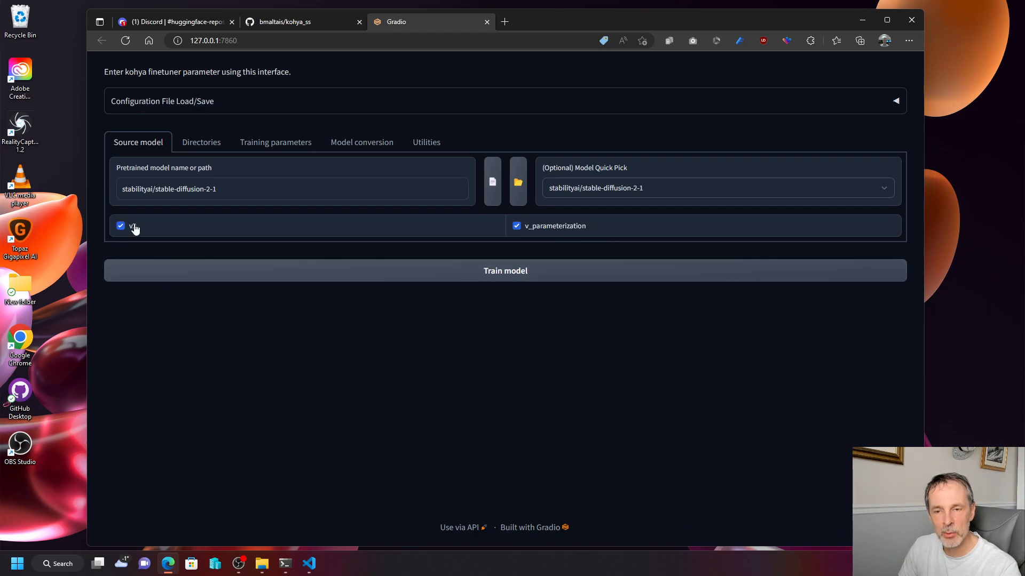
# Choose stabilityai/stable-diffusion-2-1-base as the quick-pick source model.
pyautogui.click(732, 189)
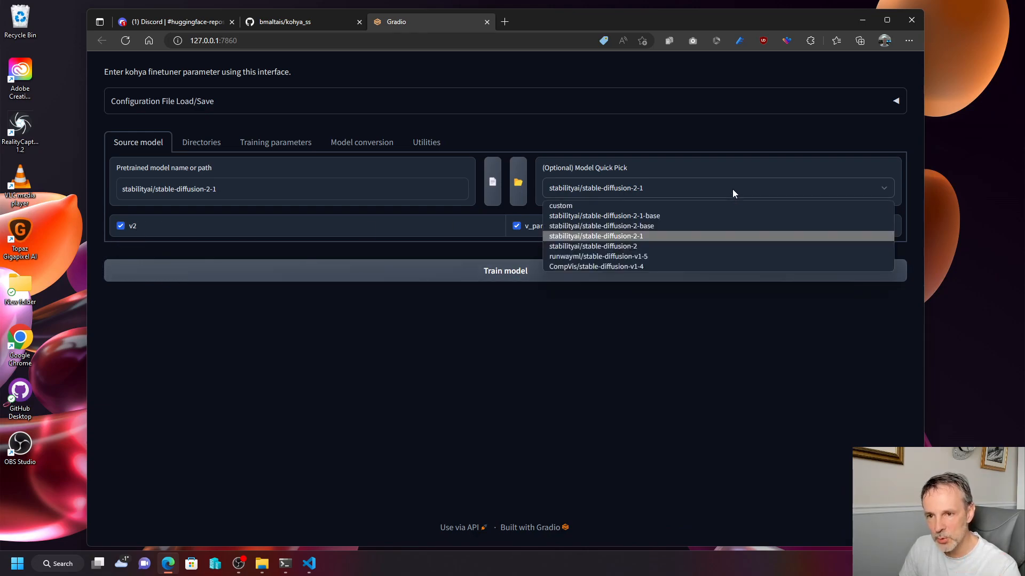
pyautogui.click(720, 218)
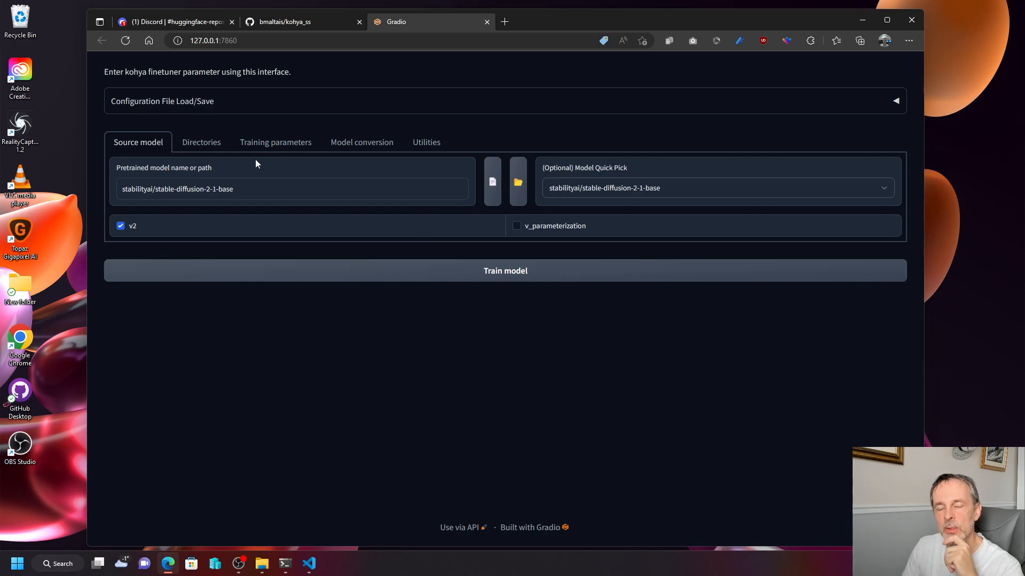
# In the Dreambooth folder preparation utility, enter asd as the instance prompt and person as the class prompt.
pyautogui.click(434, 149)
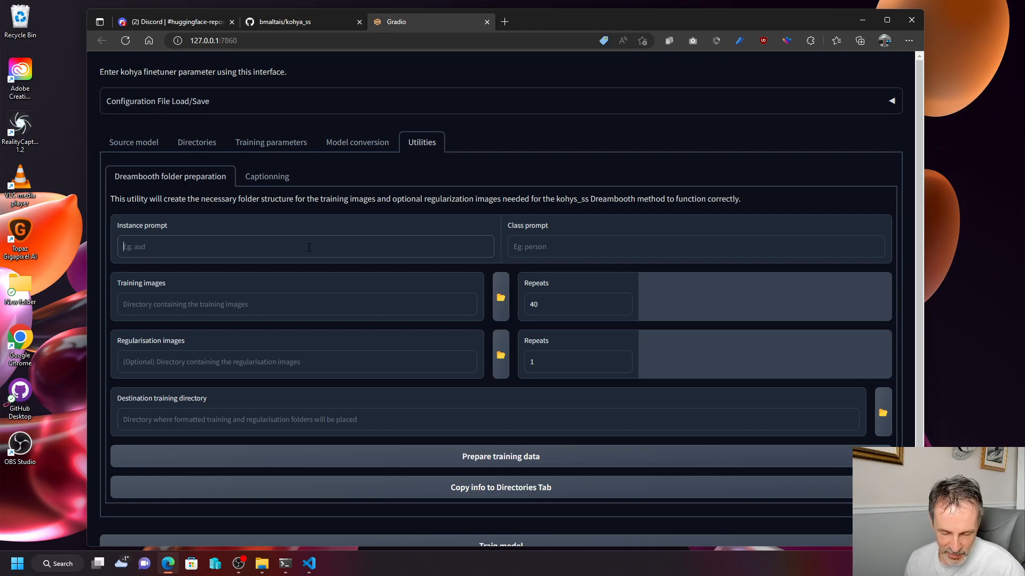
pyautogui.write('asd')
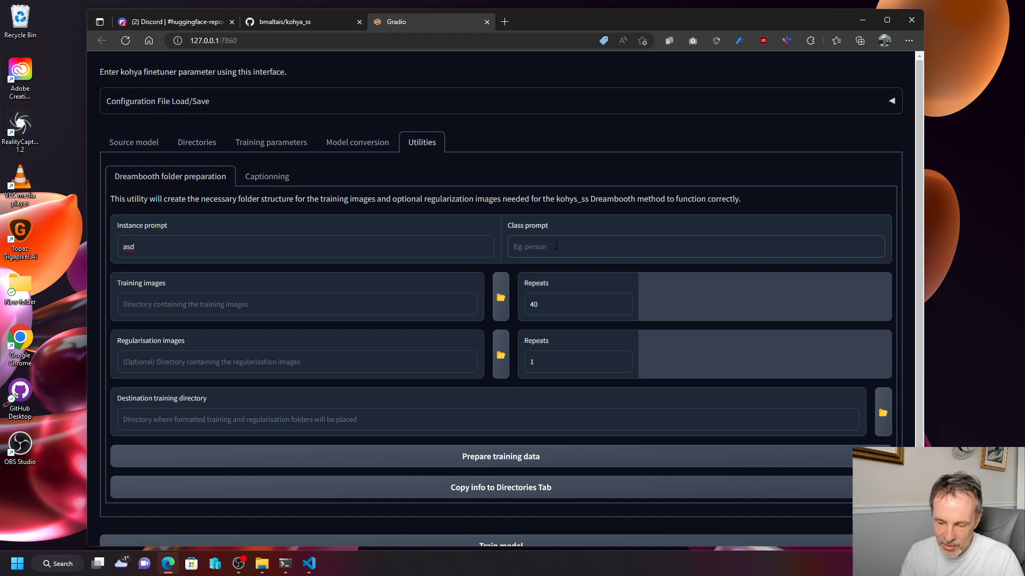
pyautogui.write('person')
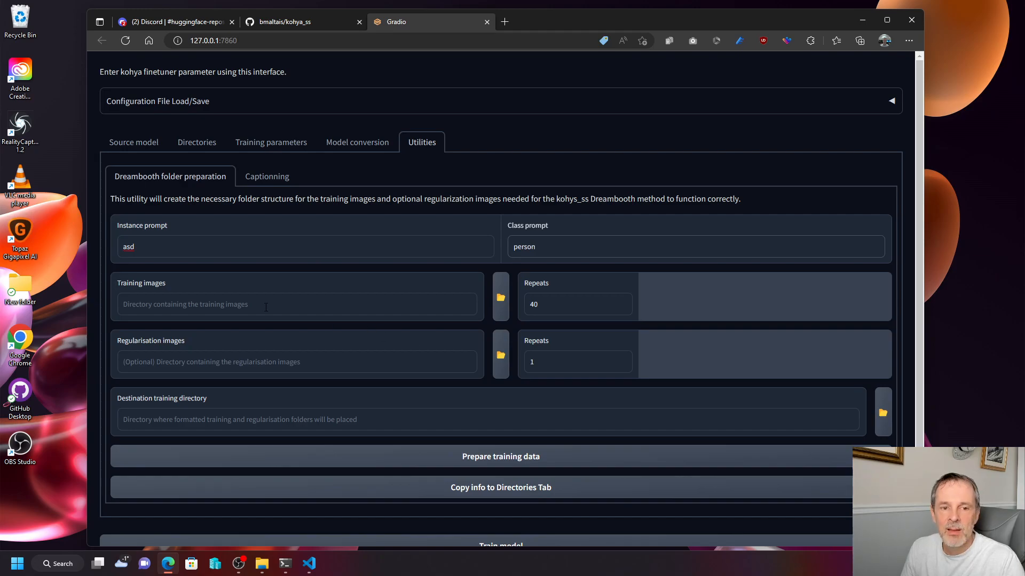
# Select D:\quickstart\subset as the training images folder and set its repeats to 160.
pyautogui.click(501, 300)
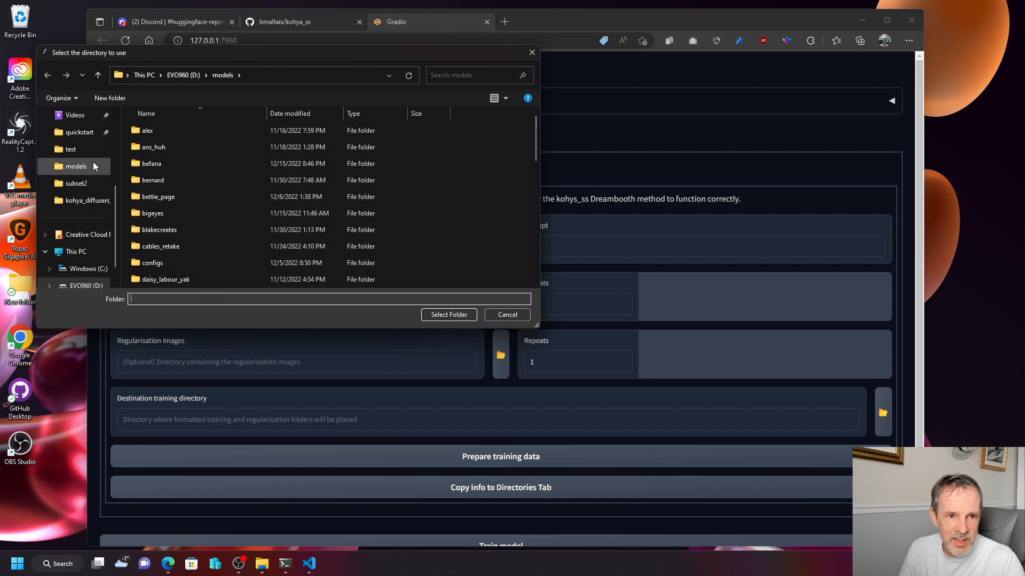
pyautogui.click(80, 132)
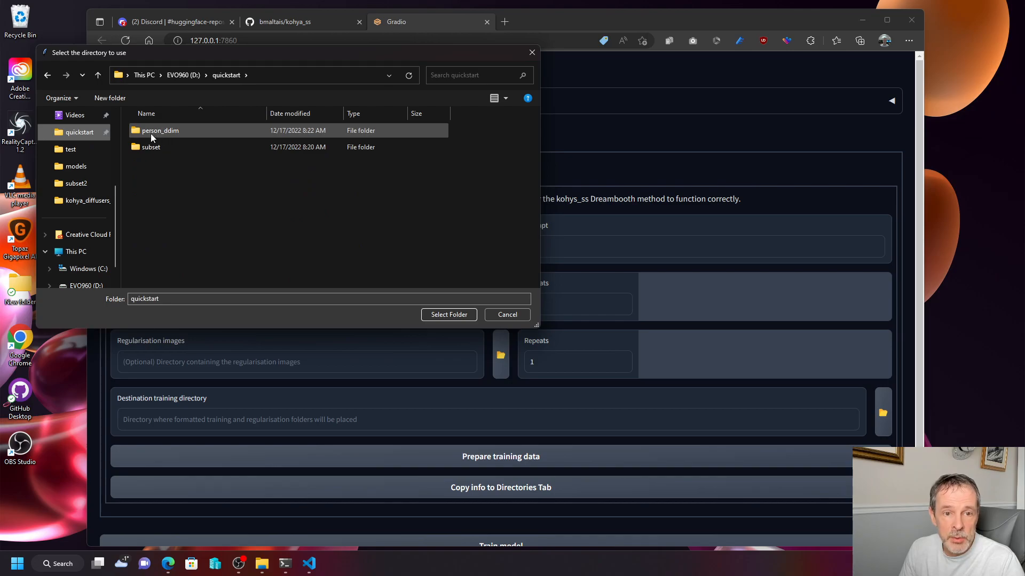
pyautogui.click(182, 149)
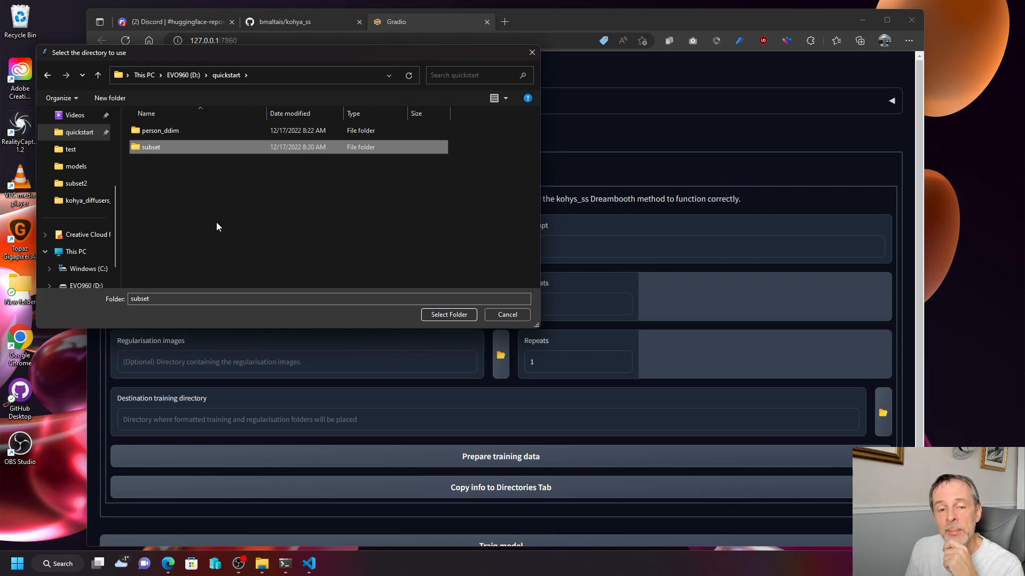
pyautogui.click(461, 316)
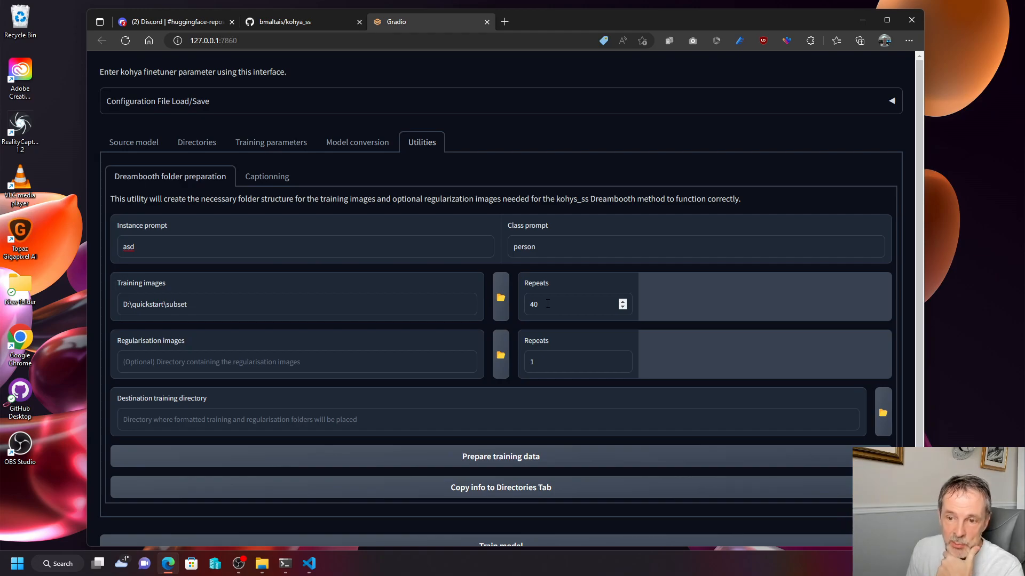
pyautogui.moveTo(545, 303); pyautogui.dragTo(528, 306)
pyautogui.write('160')
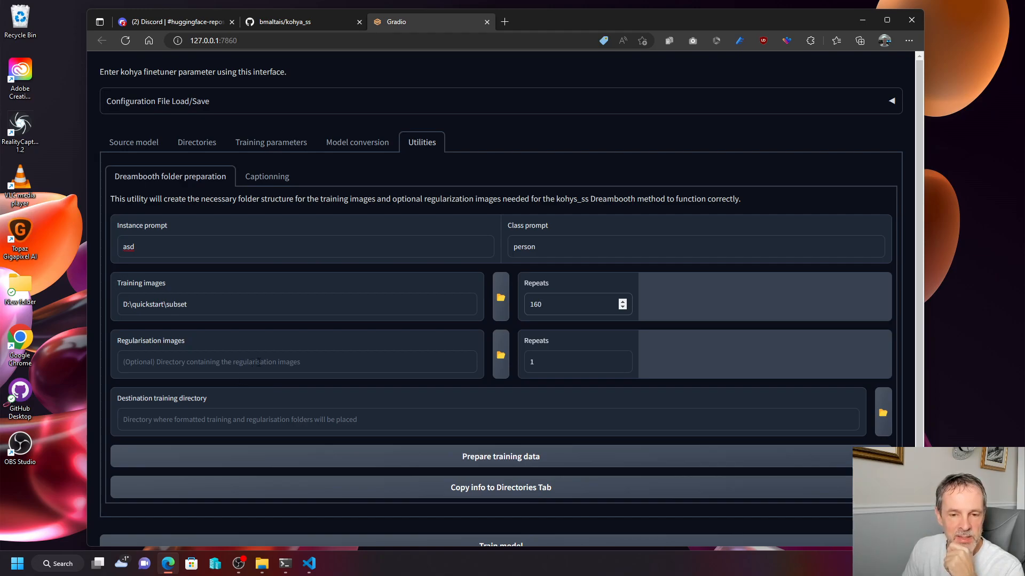
# Select D:\quickstart\person_ddim as the regularisation images folder.
pyautogui.click(273, 366)
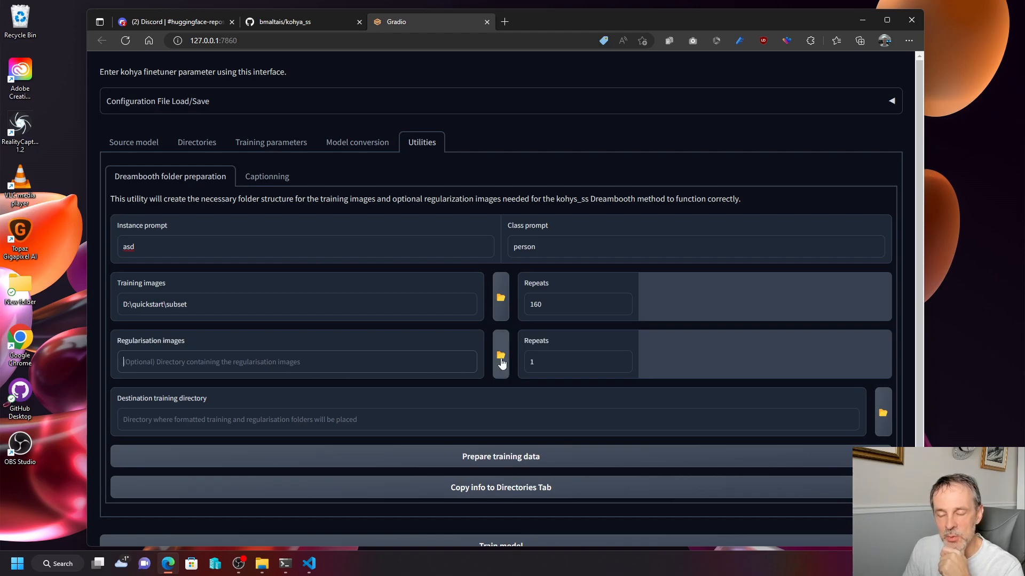
pyautogui.click(501, 363)
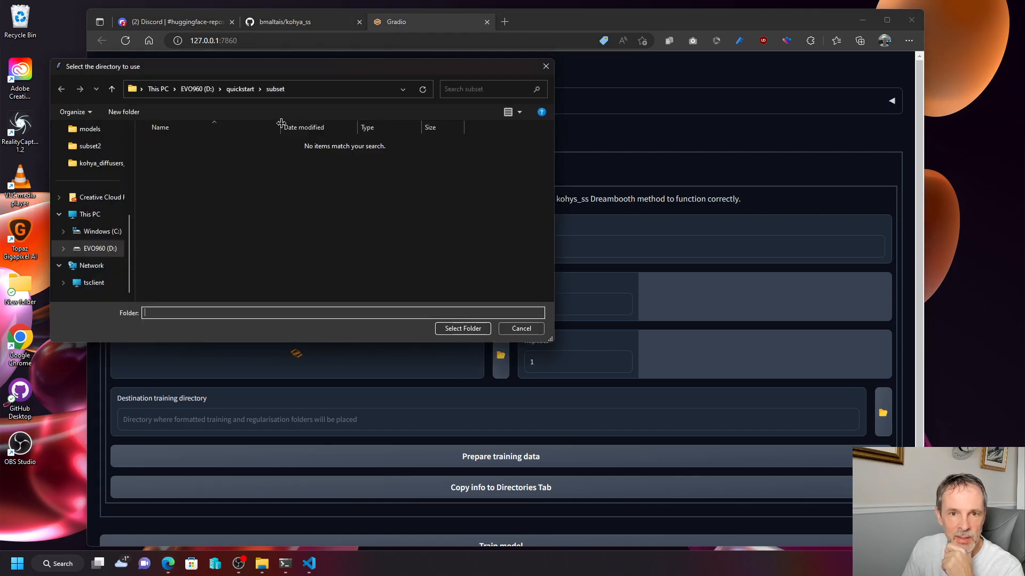
pyautogui.click(238, 89)
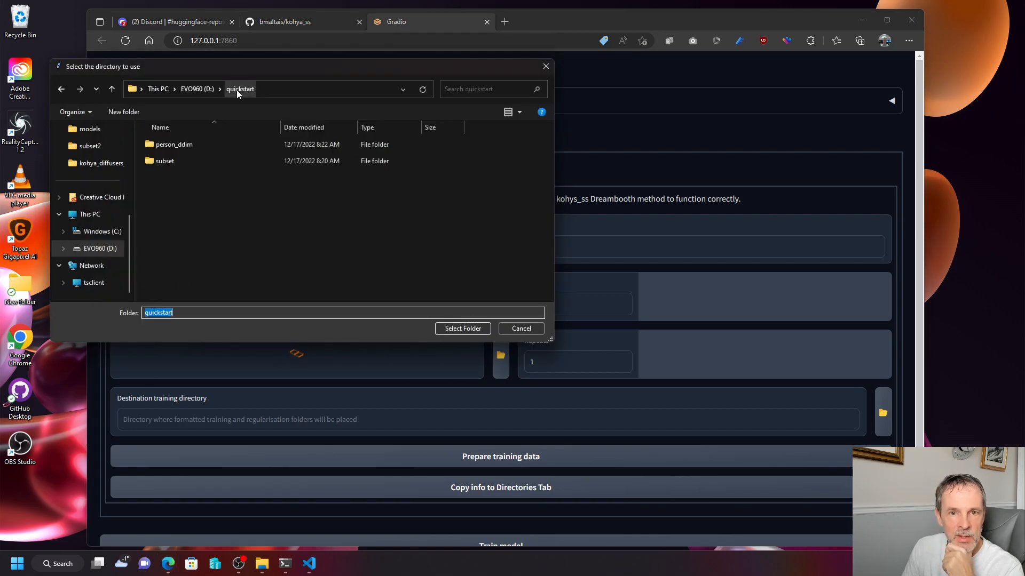
pyautogui.click(182, 148)
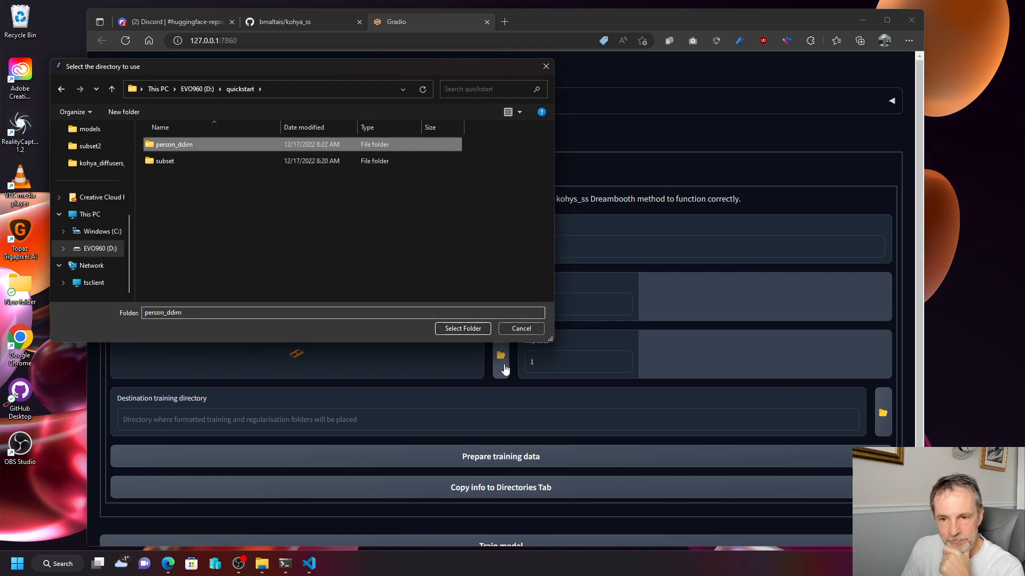
pyautogui.click(476, 328)
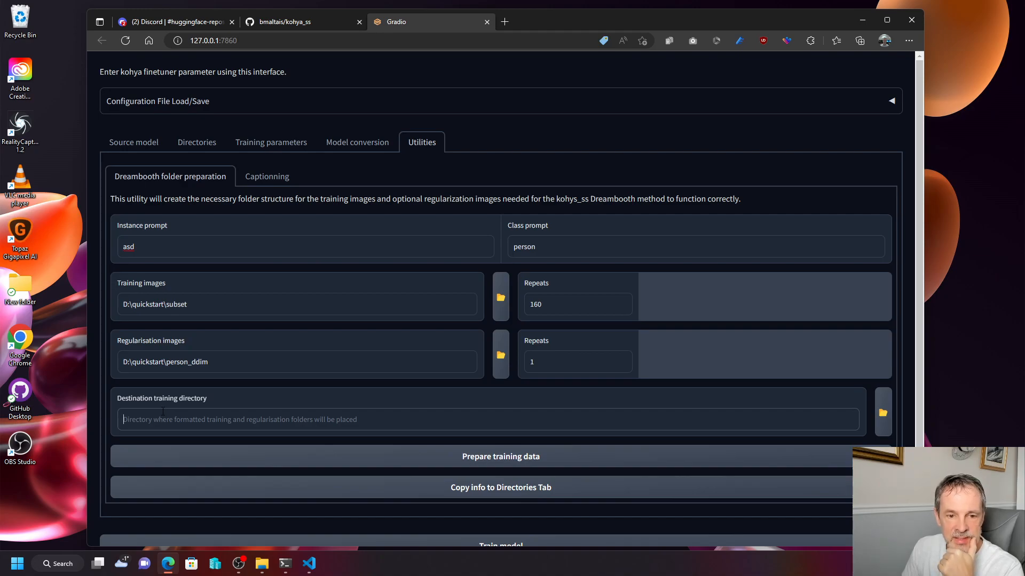
# Create a kohya_training folder in D:\quickstart and select it as the destination training directory.
pyautogui.click(243, 417)
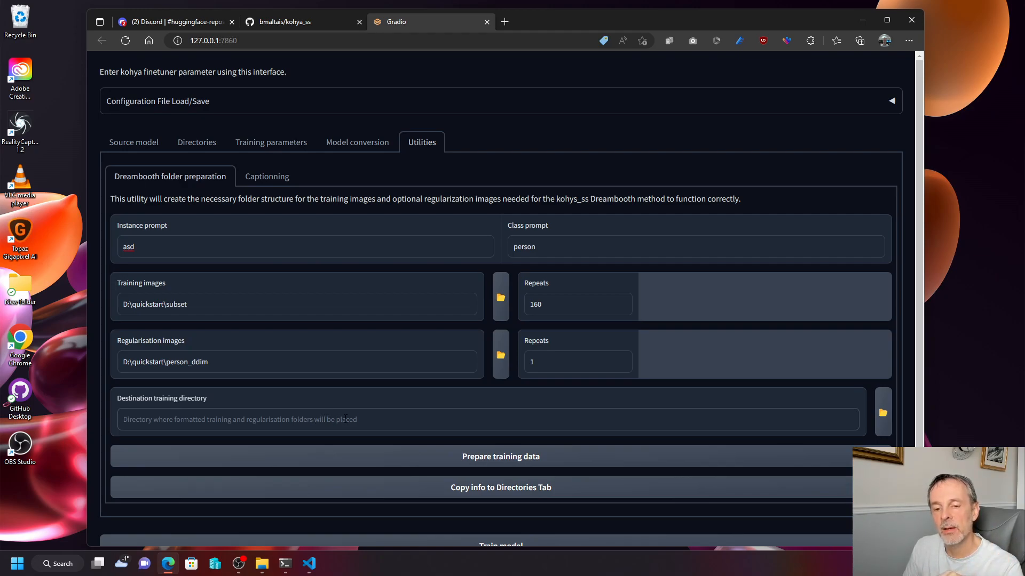
pyautogui.click(883, 415)
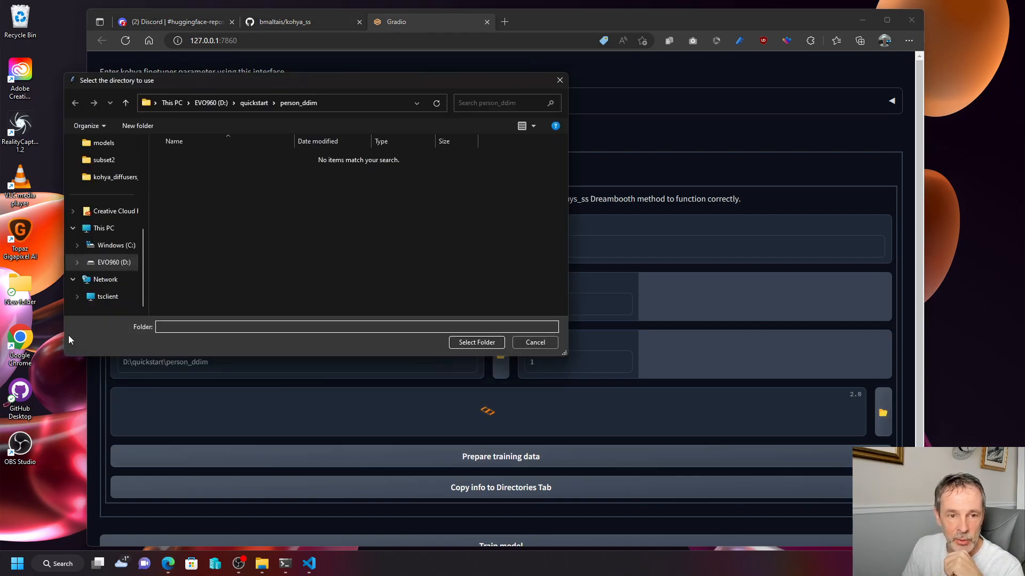
pyautogui.click(249, 104)
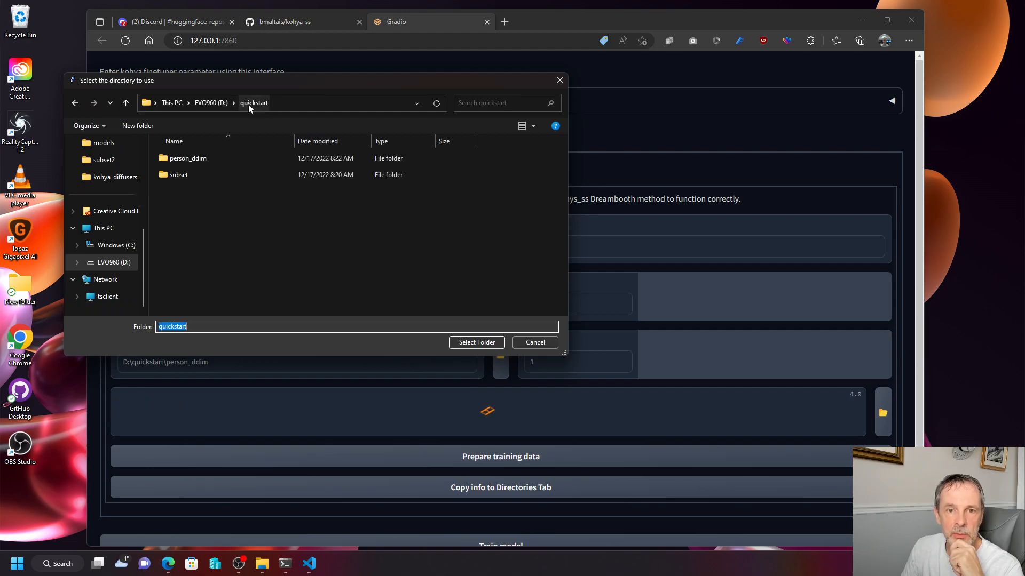
pyautogui.click(197, 214)
pyautogui.rightClick(198, 214)
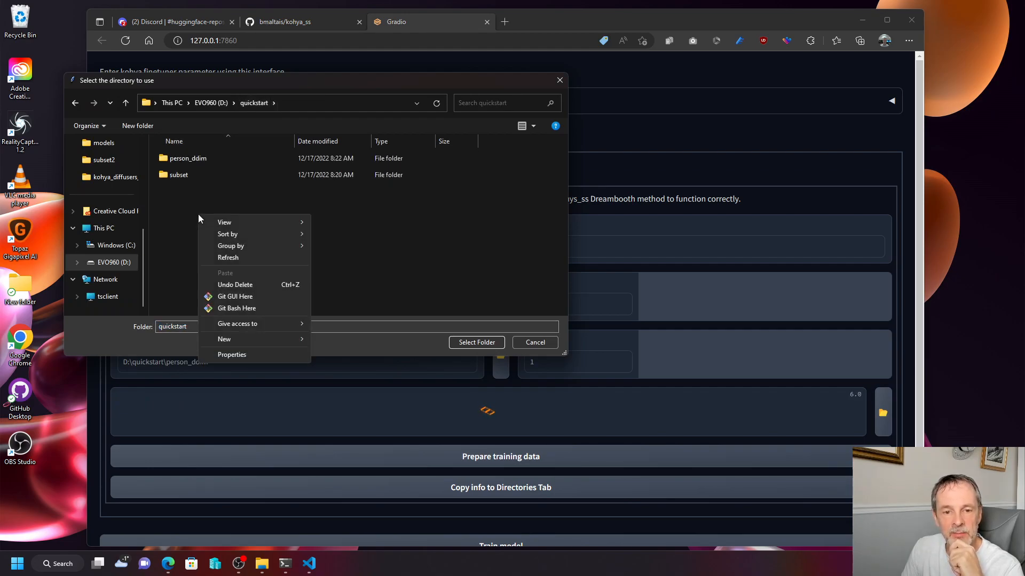
pyautogui.moveTo(295, 339)
pyautogui.click(344, 340)
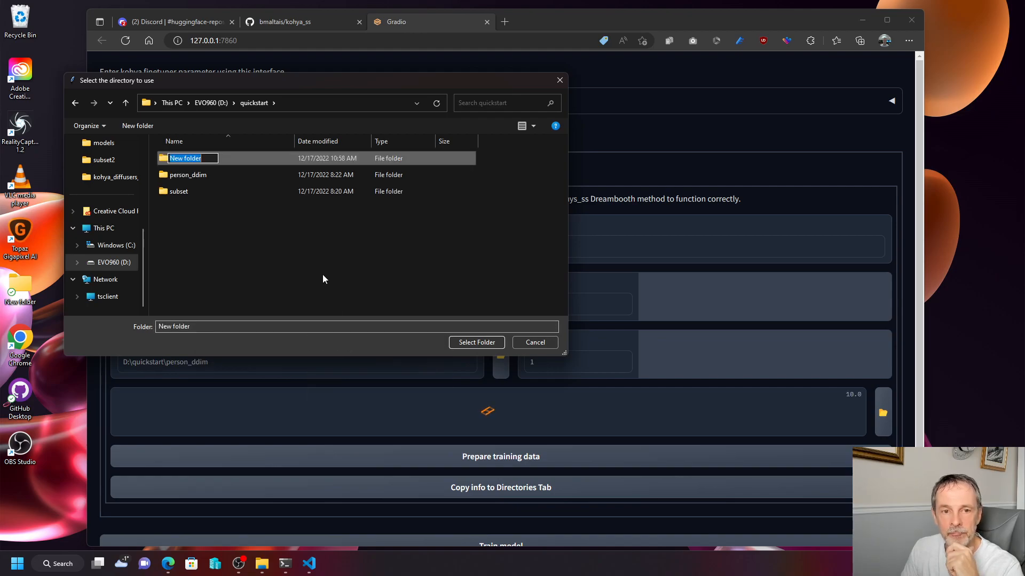
pyautogui.write('ko')
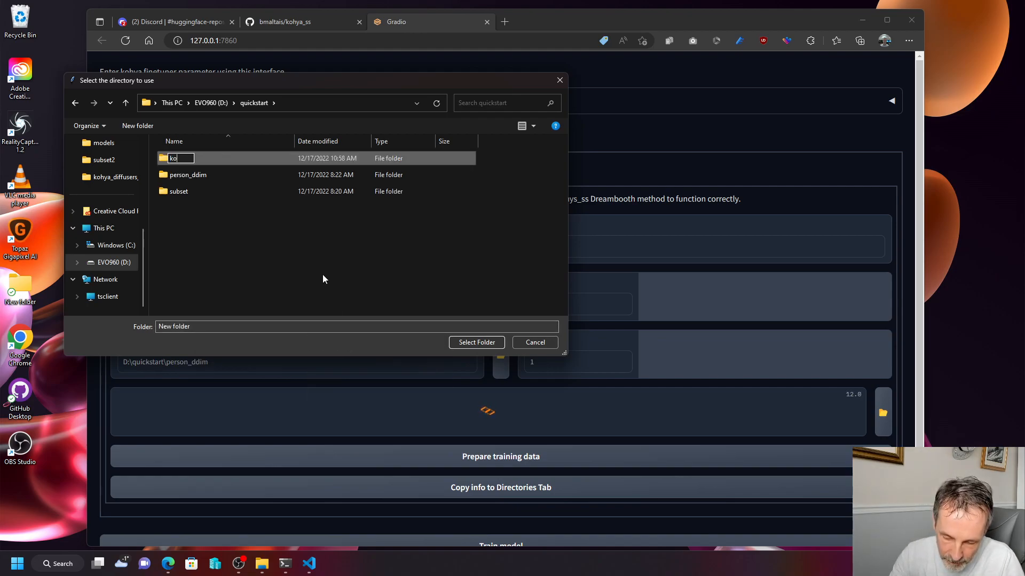
pyautogui.write('hya')
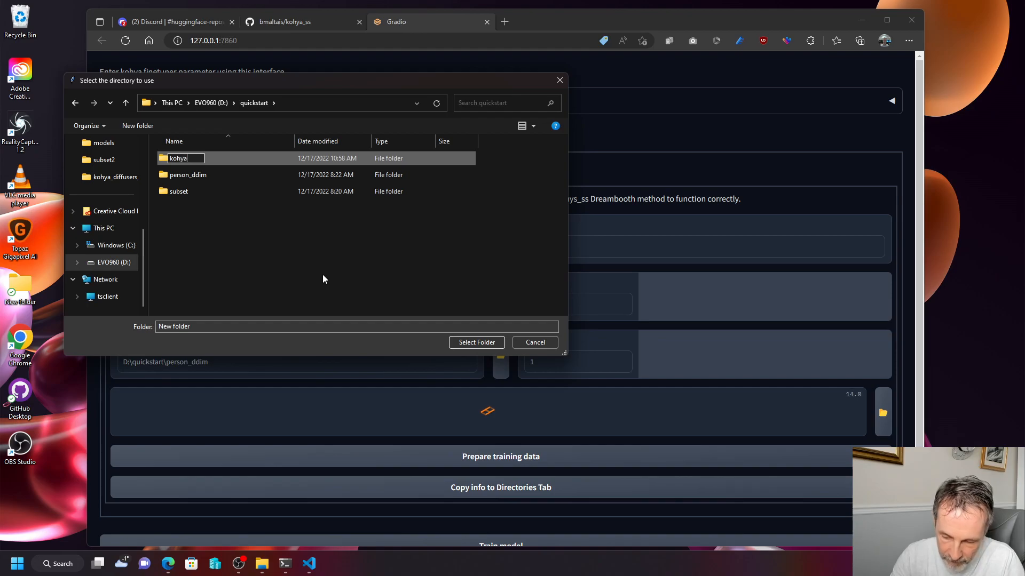
pyautogui.write('_training')
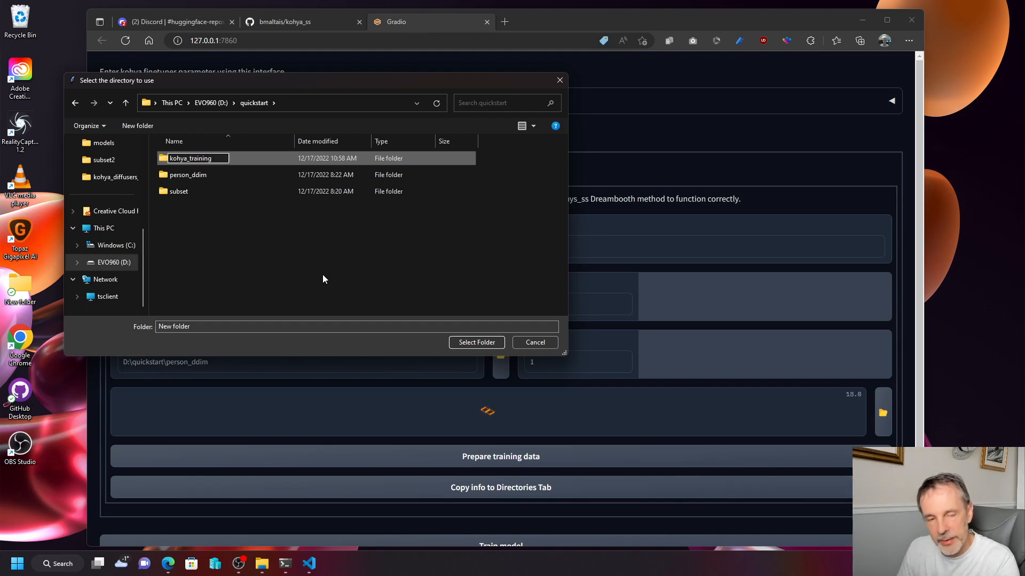
pyautogui.press('Return')
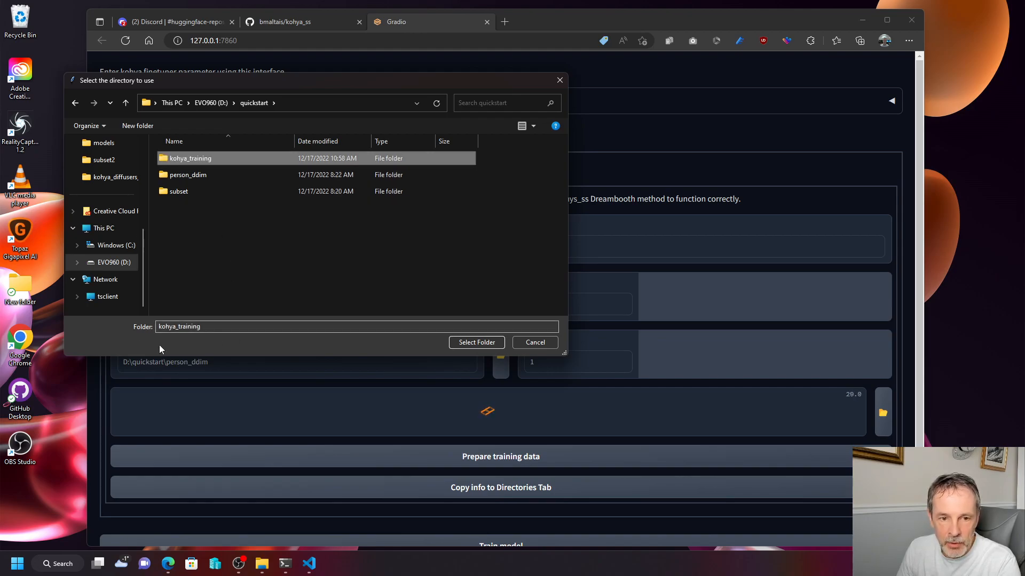
pyautogui.click(476, 342)
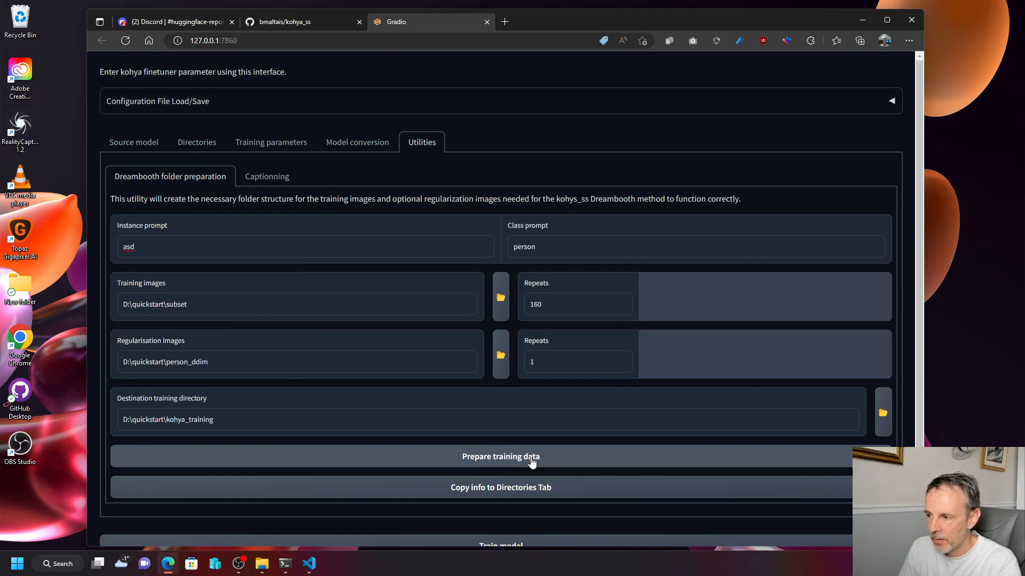
# Prepare the training data and check the folder creation log in the PowerShell window.
pyautogui.hotkey('alt', 'Tab')
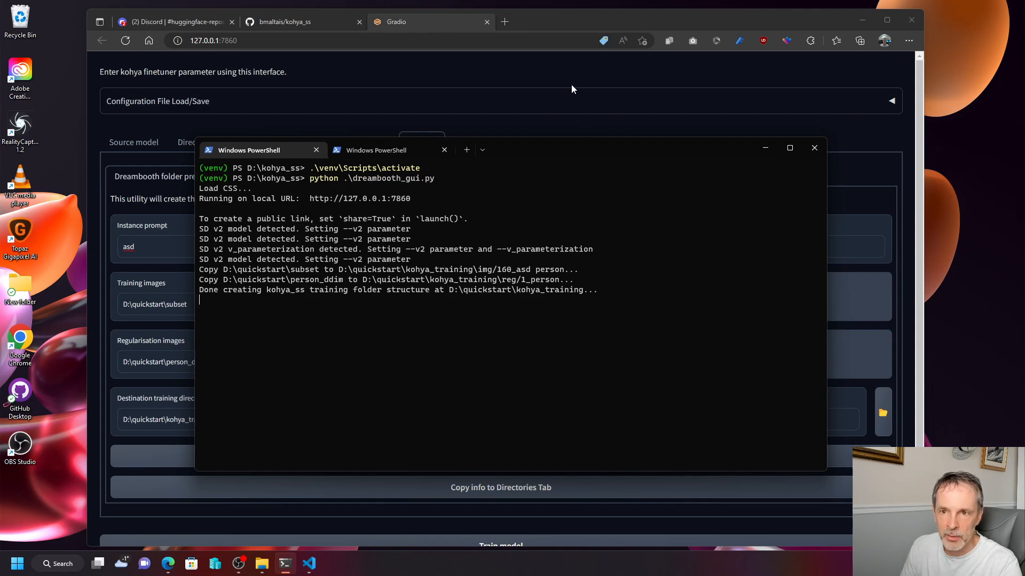
pyautogui.click(97, 127)
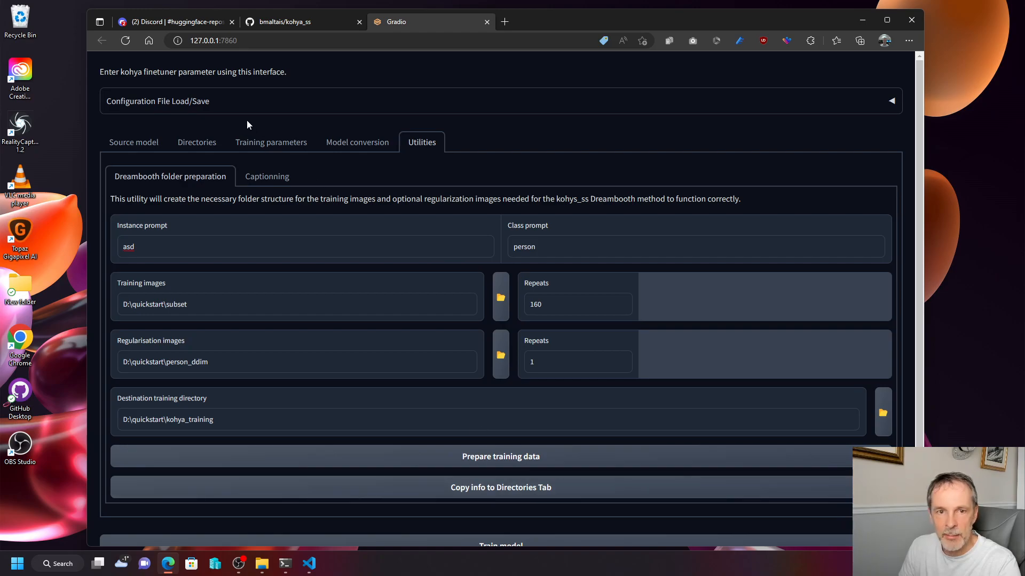
# Copy the prepared folder info to the Directories settings and review the image, regularisation, output and logging paths there.
pyautogui.click(197, 144)
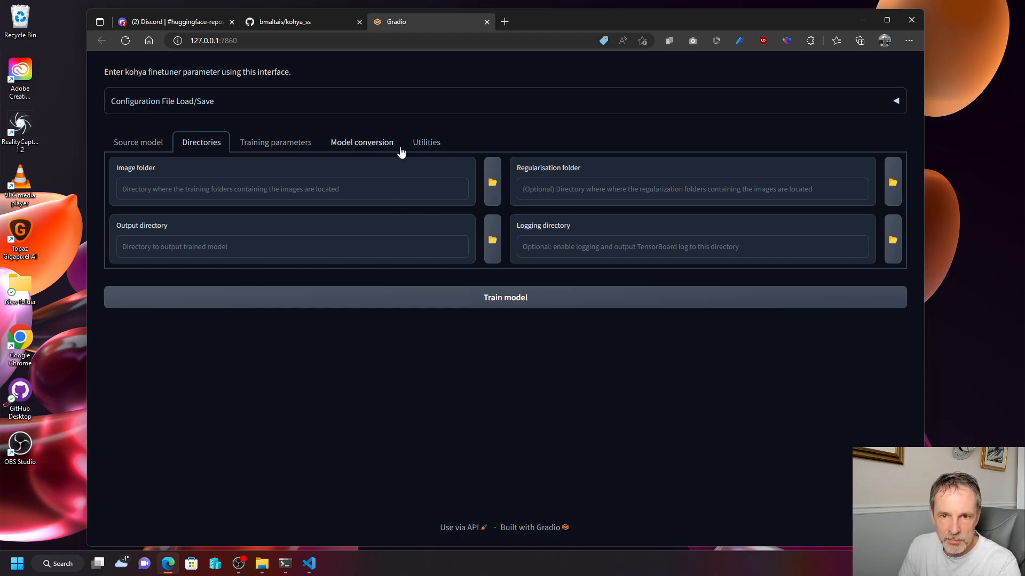
pyautogui.click(432, 144)
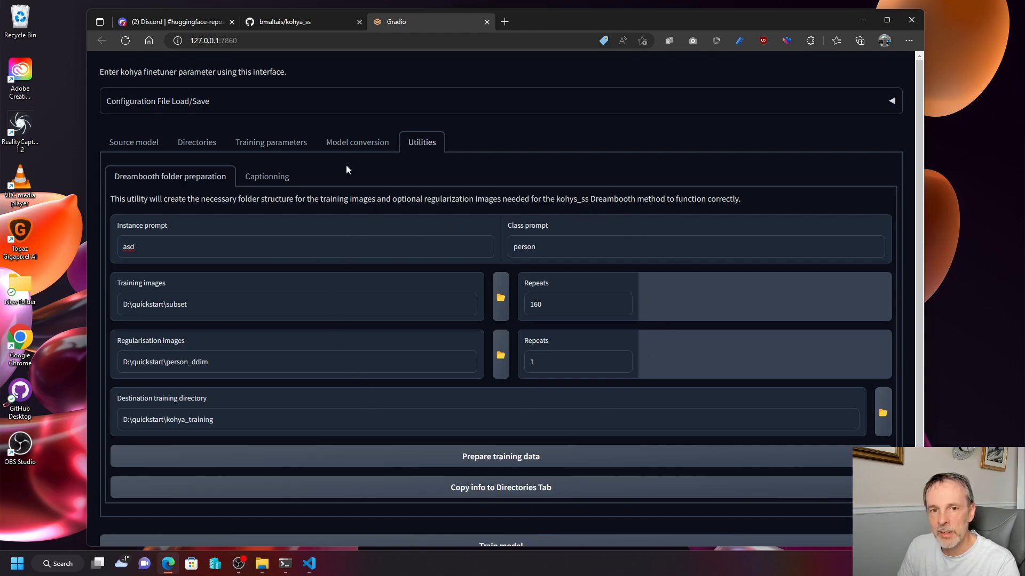
pyautogui.click(204, 144)
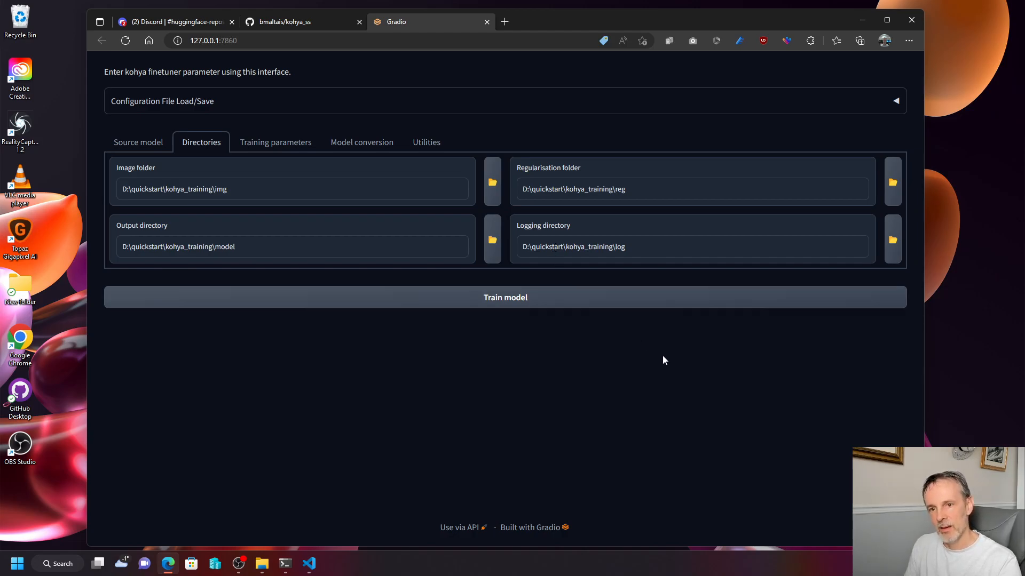
# Set the train batch size to 8 in the training parameters.
pyautogui.click(265, 148)
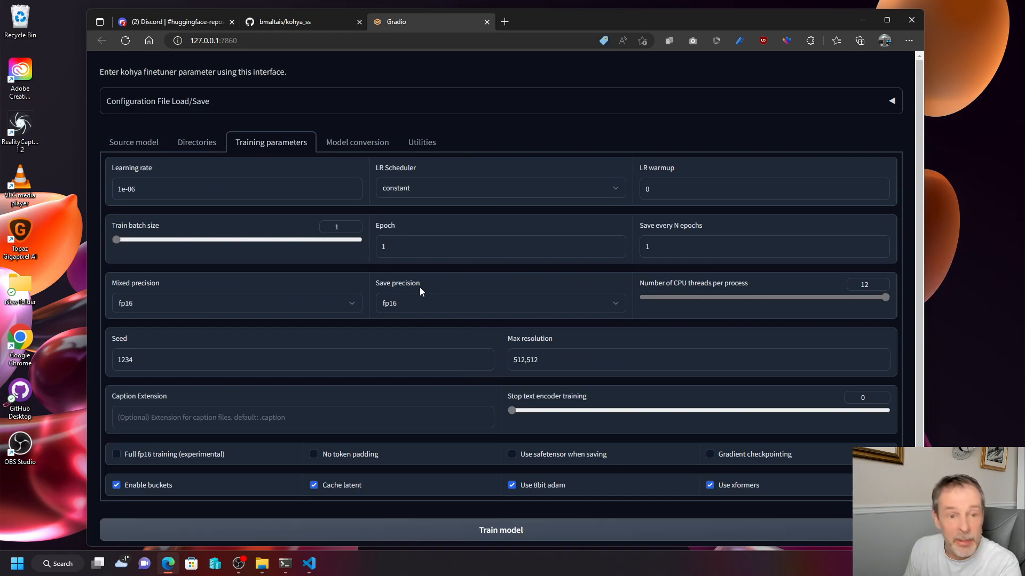
pyautogui.moveTo(111, 238); pyautogui.dragTo(126, 243)
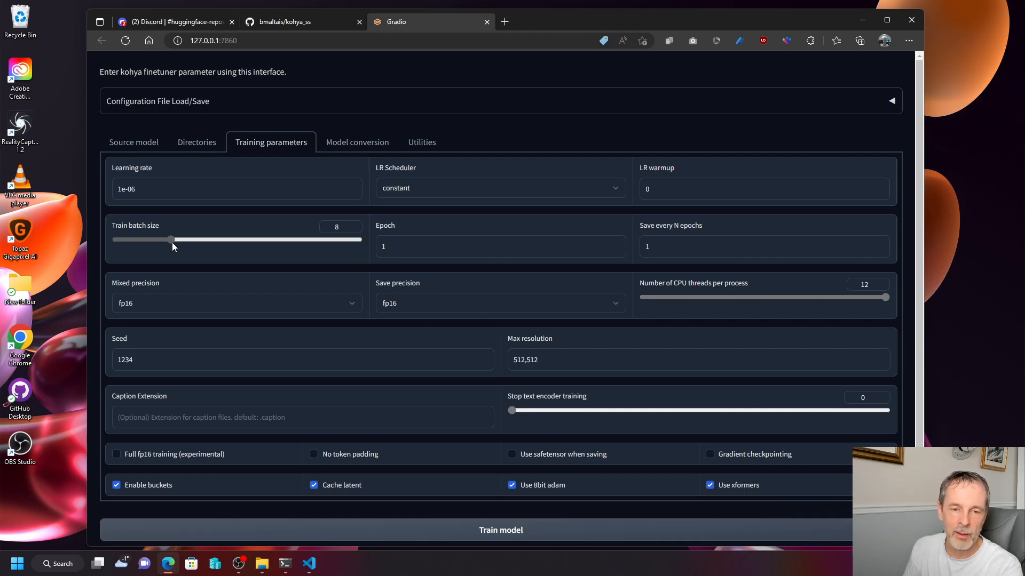
# Check the train batch size of 8 and the LR scheduler, mixed precision and save precision options in the training parameters.
pyautogui.moveTo(119, 241); pyautogui.dragTo(171, 240)
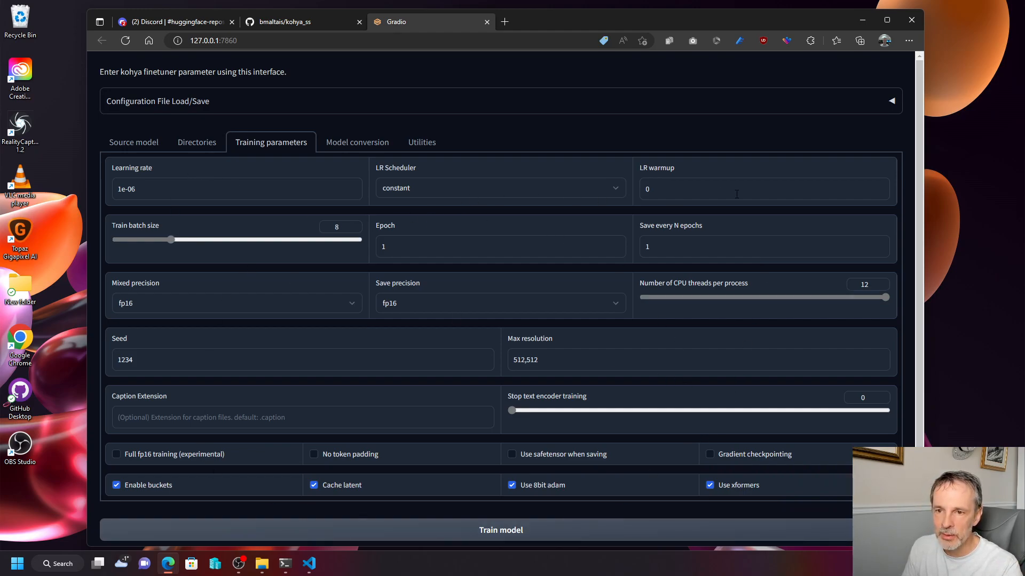
pyautogui.click(620, 191)
pyautogui.click(619, 190)
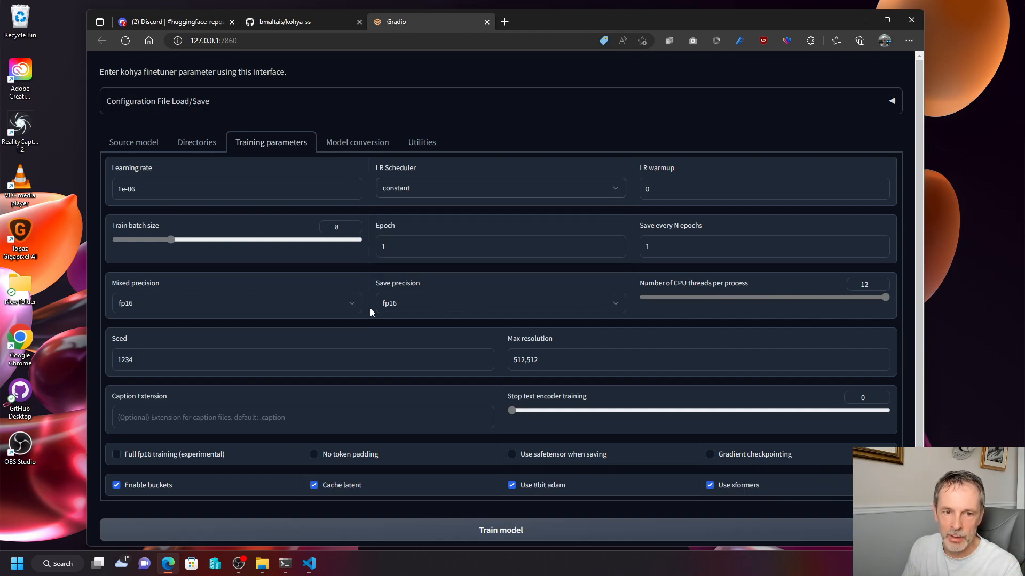
pyautogui.click(352, 304)
pyautogui.click(352, 304)
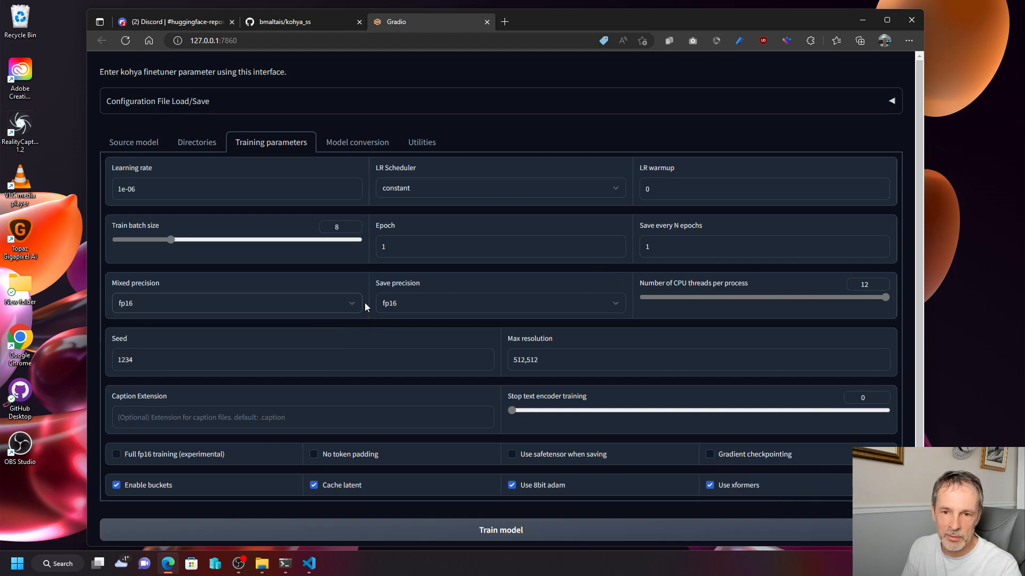
pyautogui.click(615, 304)
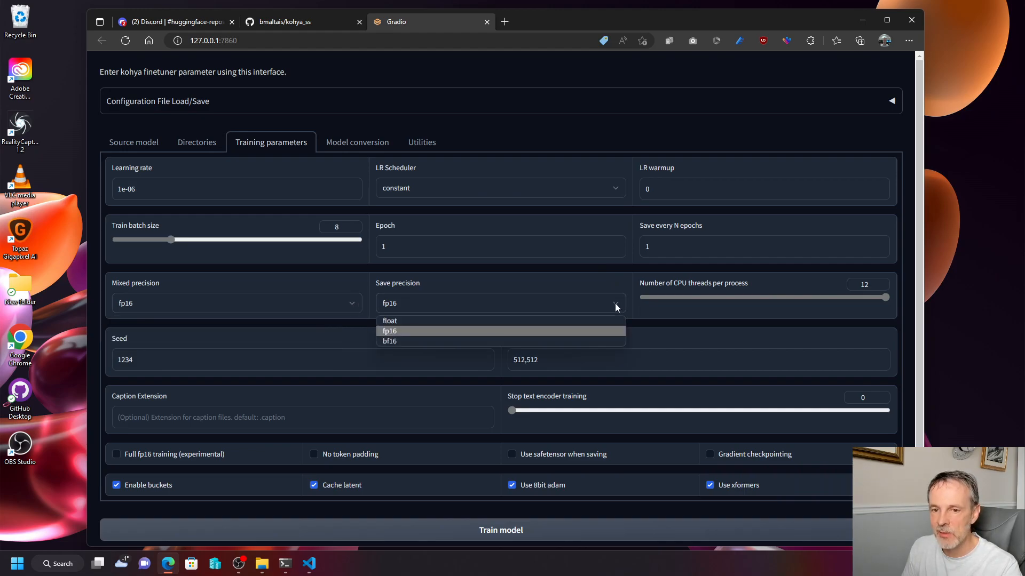
pyautogui.click(615, 304)
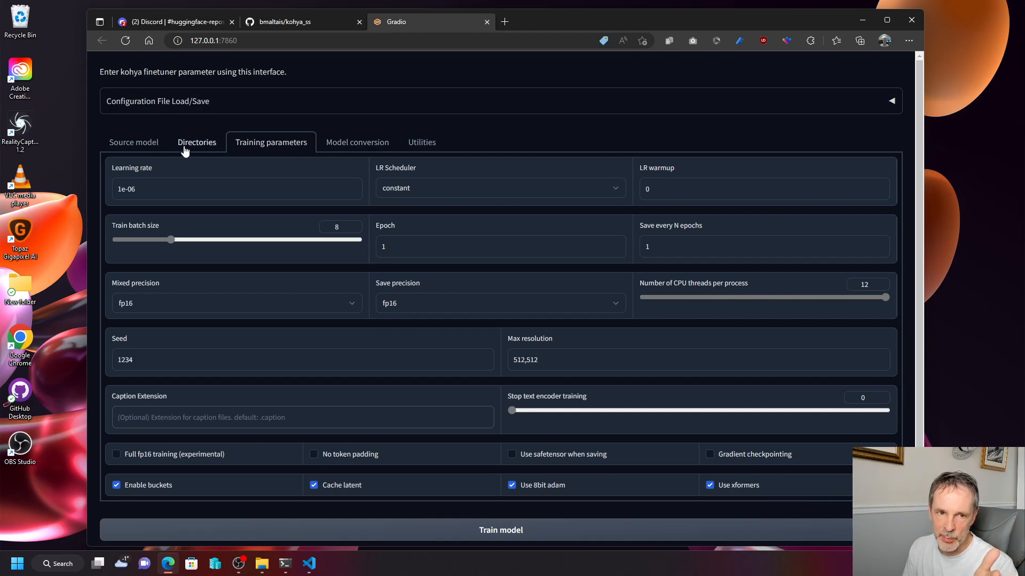
# Recheck the source model and folder preparation settings, and switch the model conversion from CKPT to SafeTensors.
pyautogui.click(143, 144)
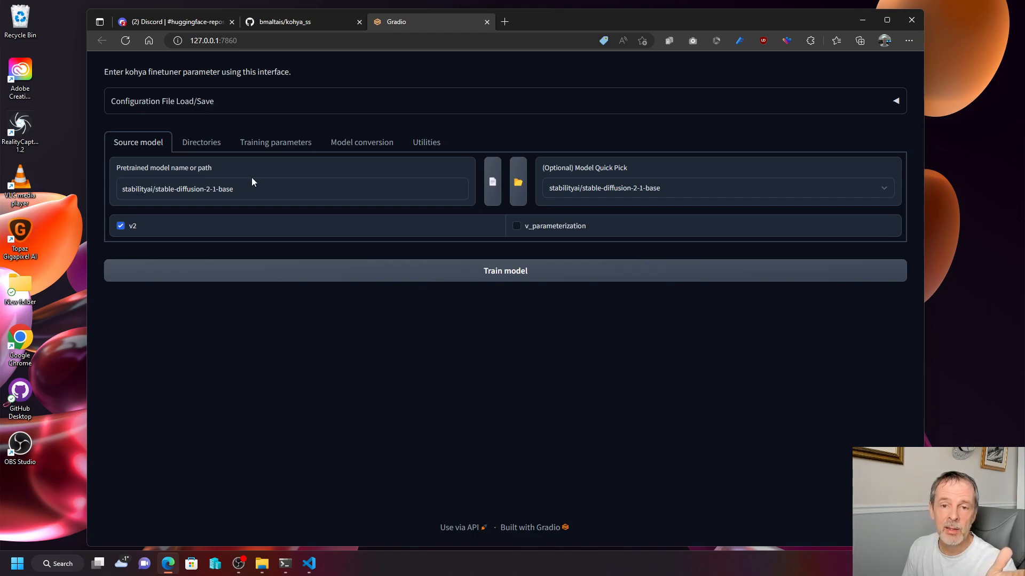
pyautogui.click(373, 146)
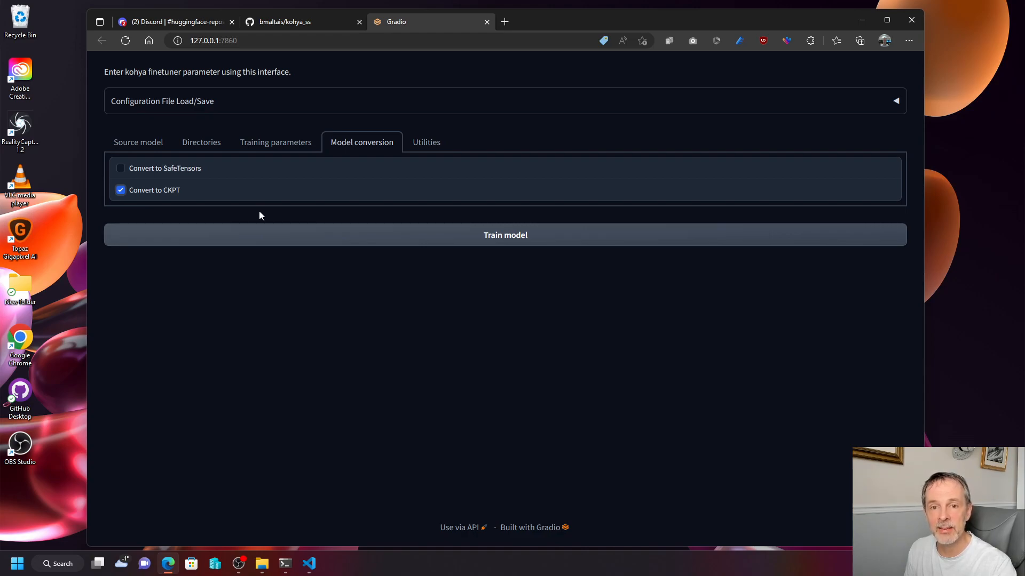
pyautogui.click(138, 143)
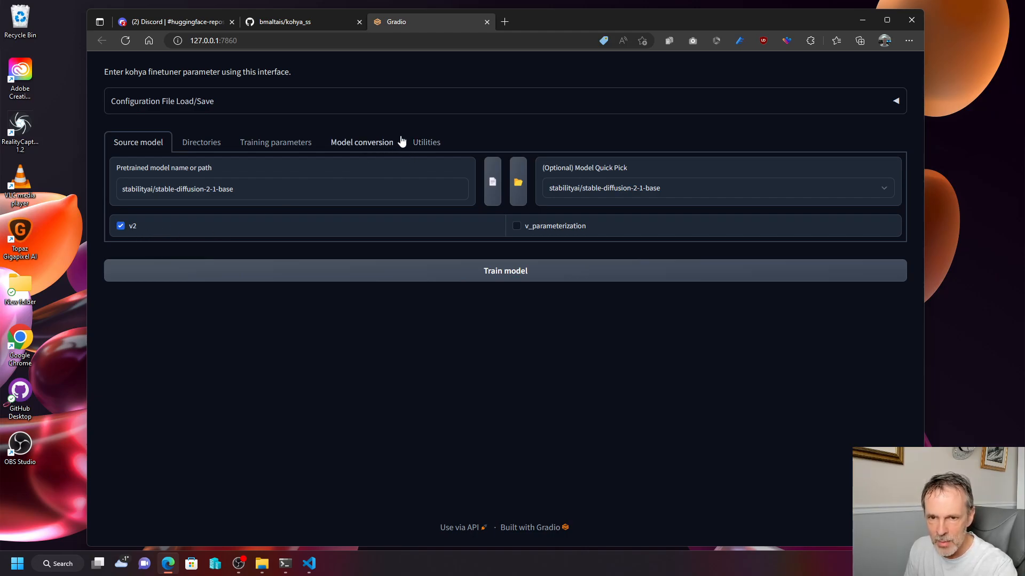
pyautogui.click(430, 142)
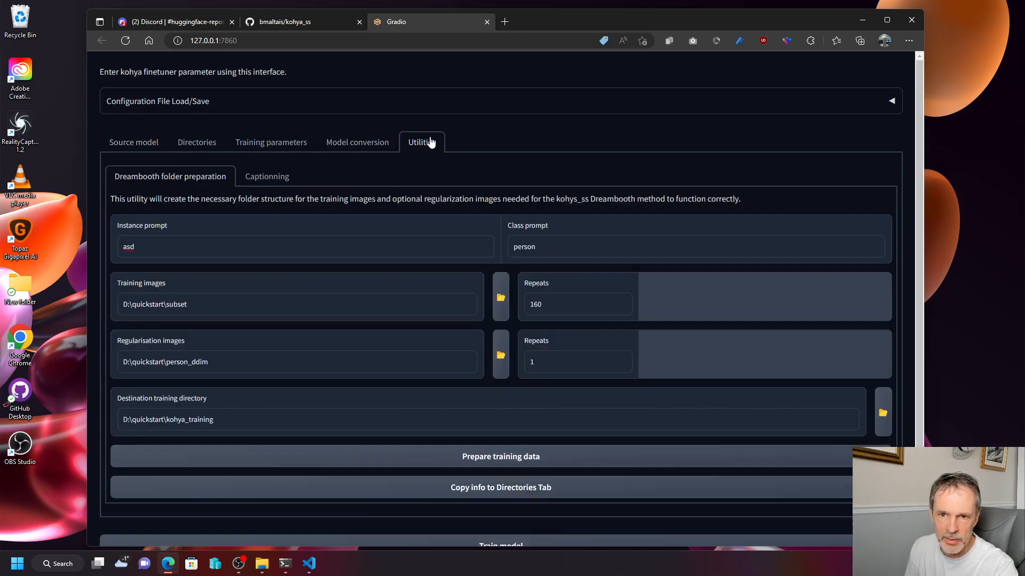
pyautogui.click(348, 144)
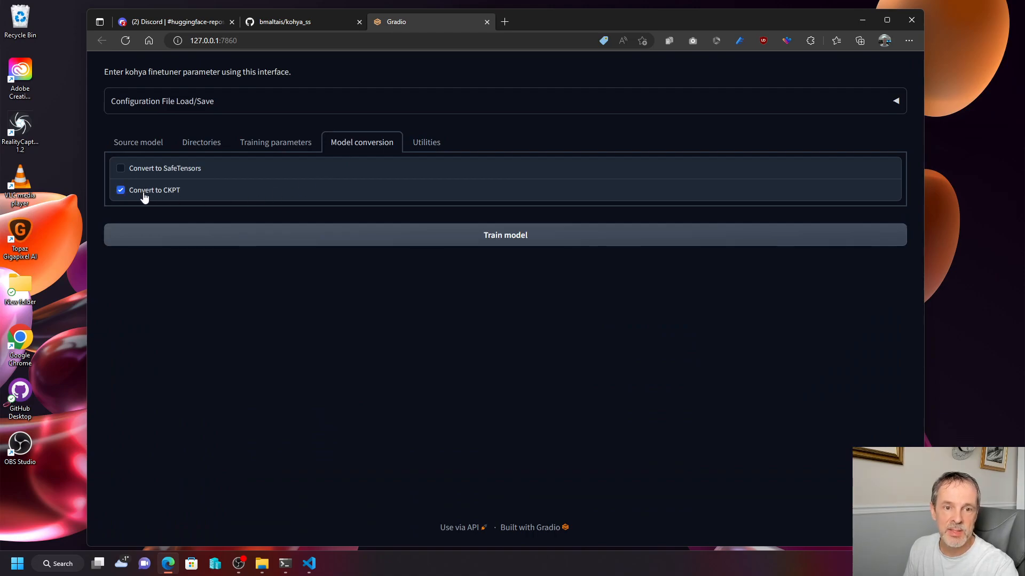
pyautogui.click(121, 168)
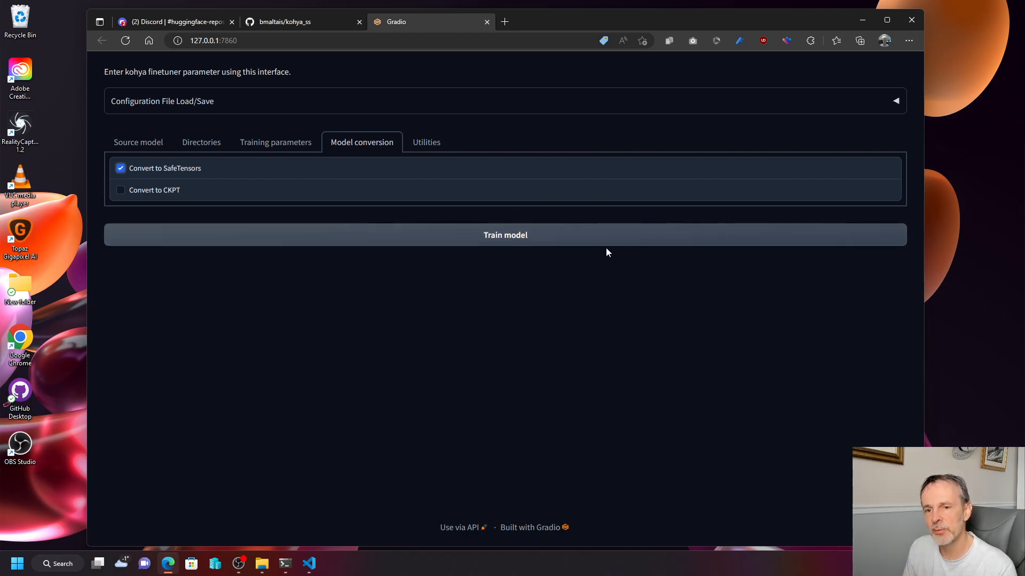
# Start training the model and follow the training log in the PowerShell window.
pyautogui.click(505, 238)
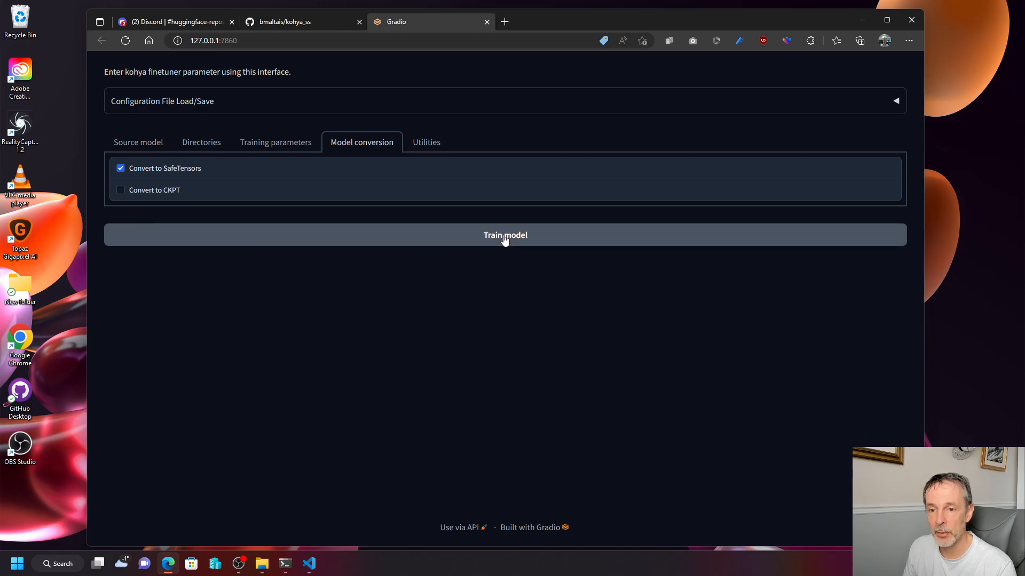
pyautogui.click(286, 569)
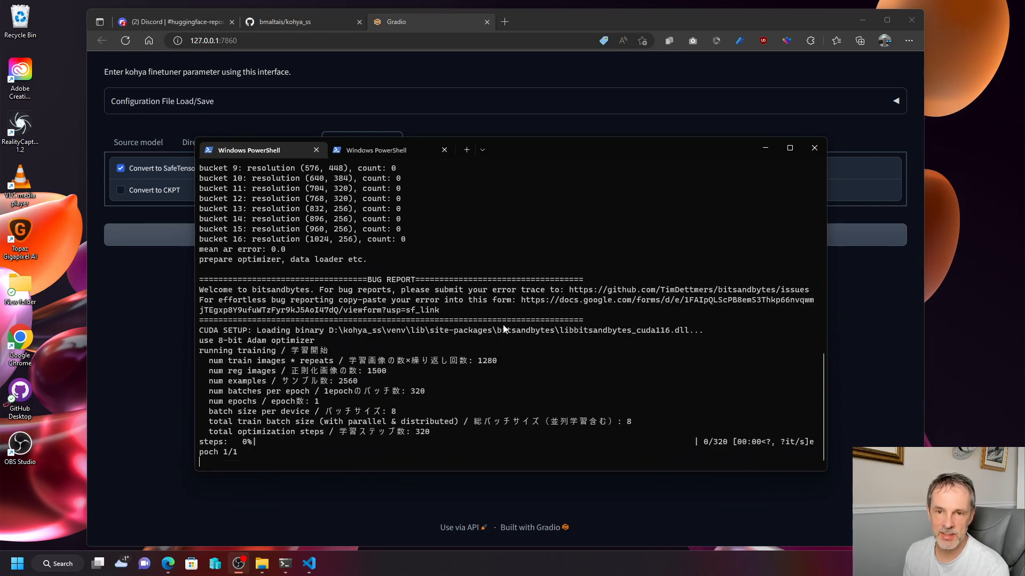
pyautogui.scroll(3, 503, 328)
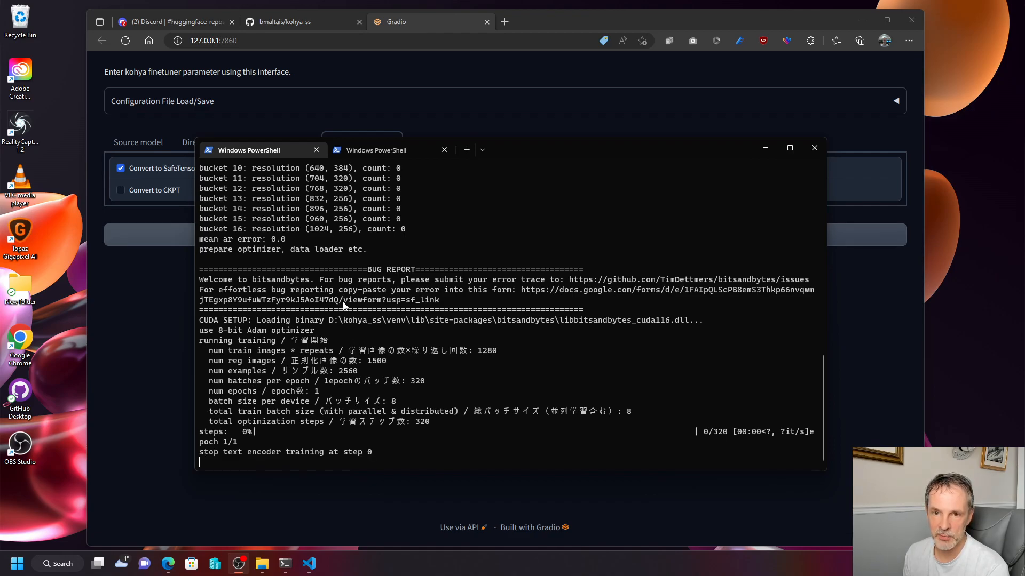
pyautogui.scroll(2, 343, 305)
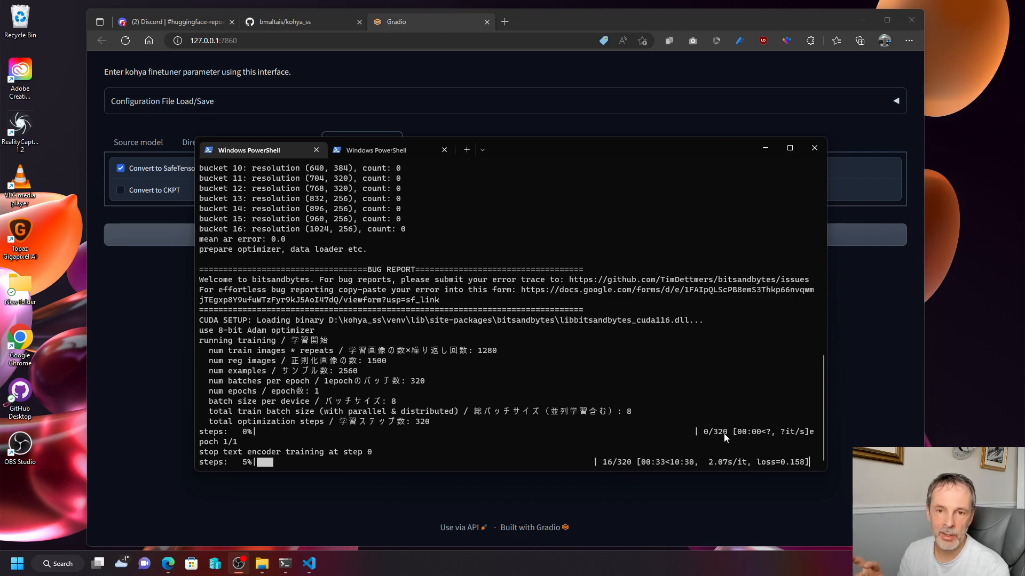
# Revisit the training parameters and compare them with the bucket, batch and step details in the PowerShell training log.
pyautogui.click(141, 309)
pyautogui.click(266, 142)
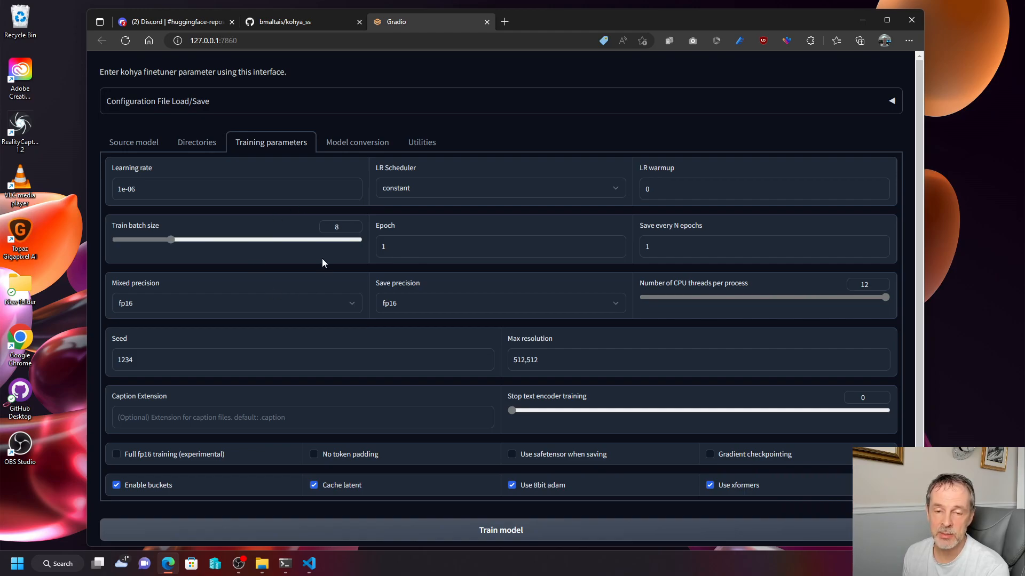
pyautogui.click(285, 563)
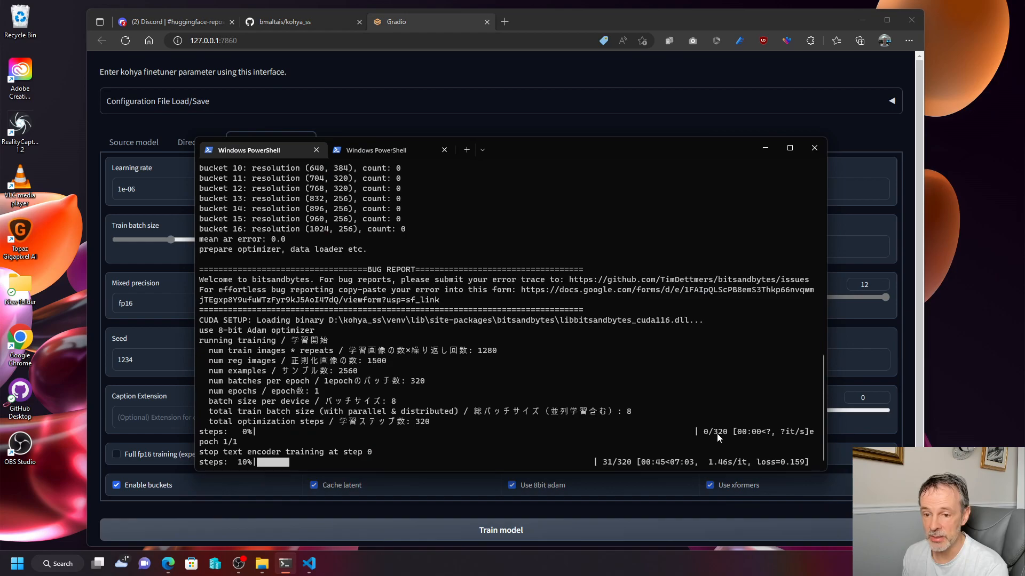
pyautogui.scroll(1, 437, 228)
pyautogui.scroll(1, 437, 229)
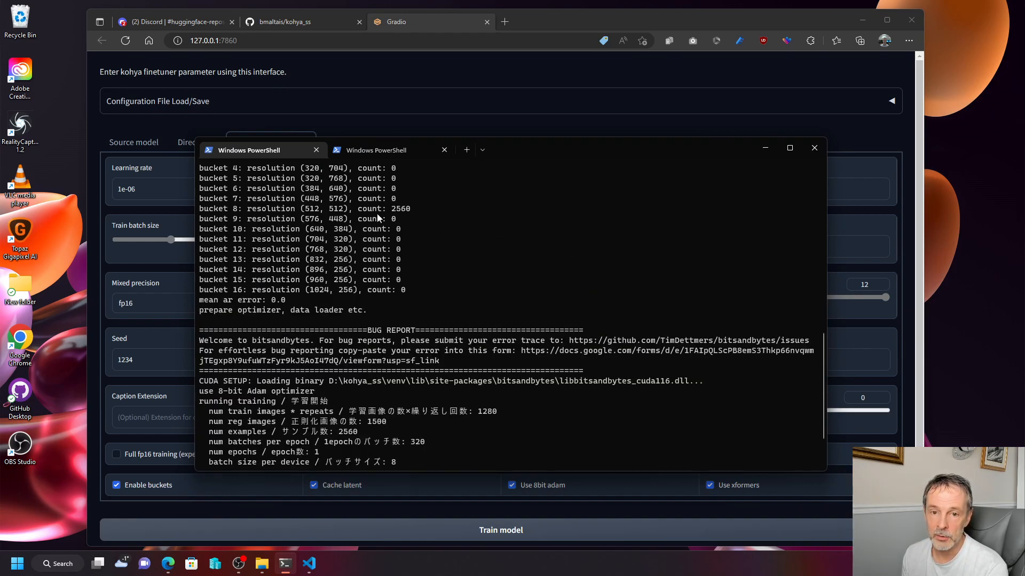
pyautogui.scroll(-2, 535, 253)
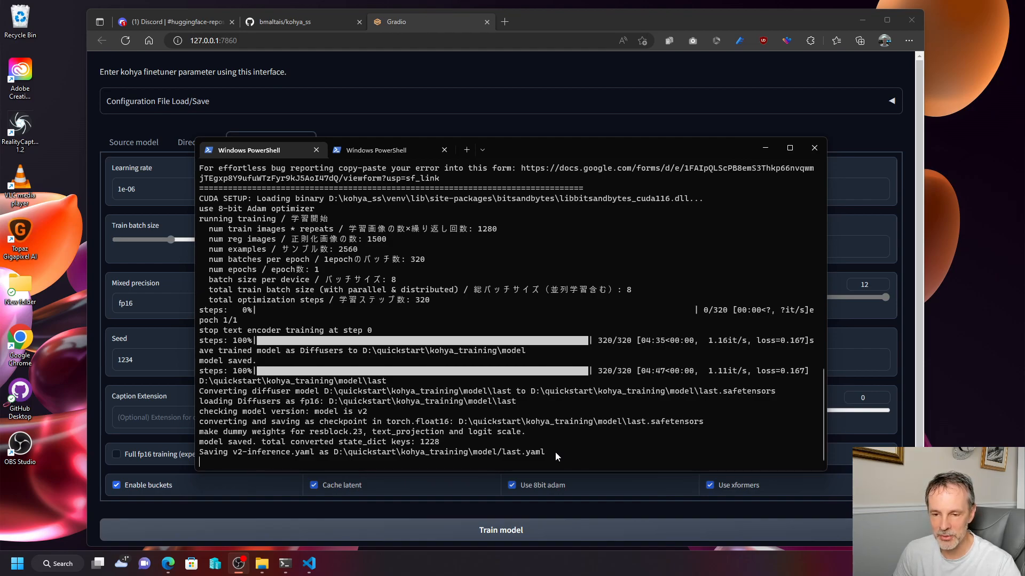
# Launch webui-user.bat from D:\stable-diffusion-webui in the second PowerShell session.
pyautogui.moveTo(287, 571)
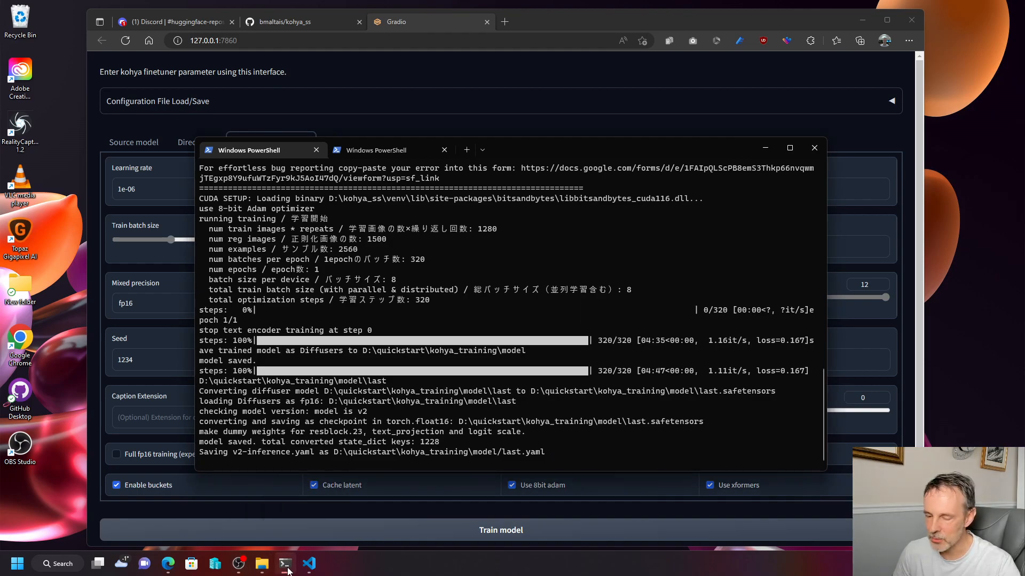
pyautogui.click(397, 150)
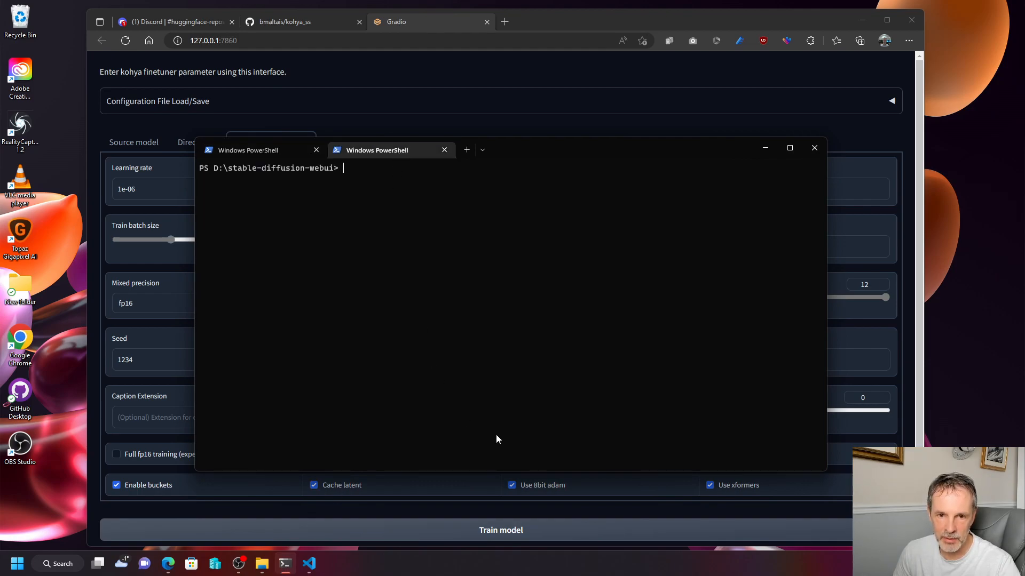
pyautogui.write('.\\webui.')
pyautogui.press('Tab')
pyautogui.press('BackSpace')
pyautogui.press('BackSpace')
pyautogui.press('BackSpace')
pyautogui.write('sh')
pyautogui.press('BackSpace')
pyautogui.press('BackSpace')
pyautogui.press('BackSpace')
pyautogui.press('Tab')
pyautogui.press('Tab')
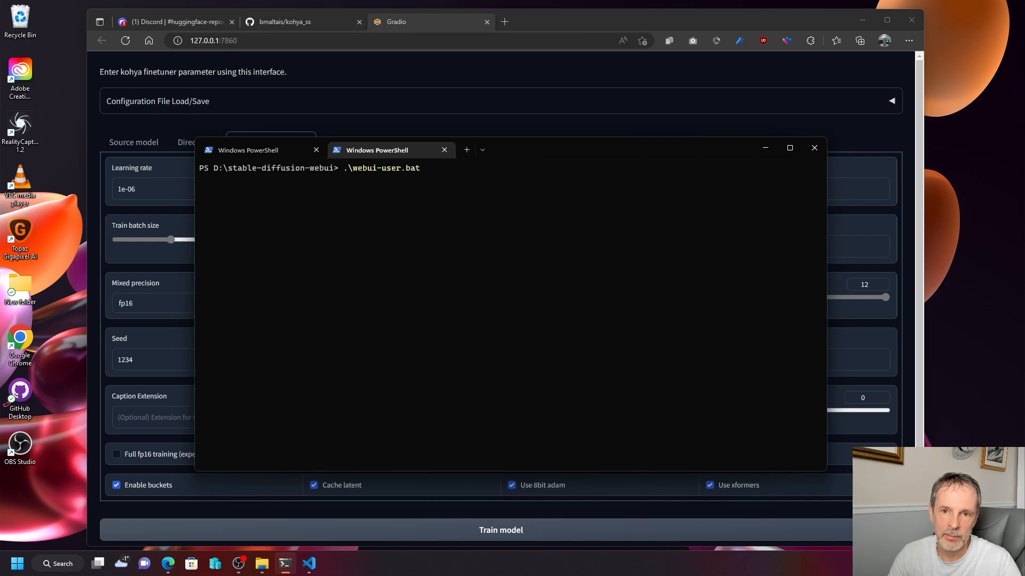
pyautogui.press('Return')
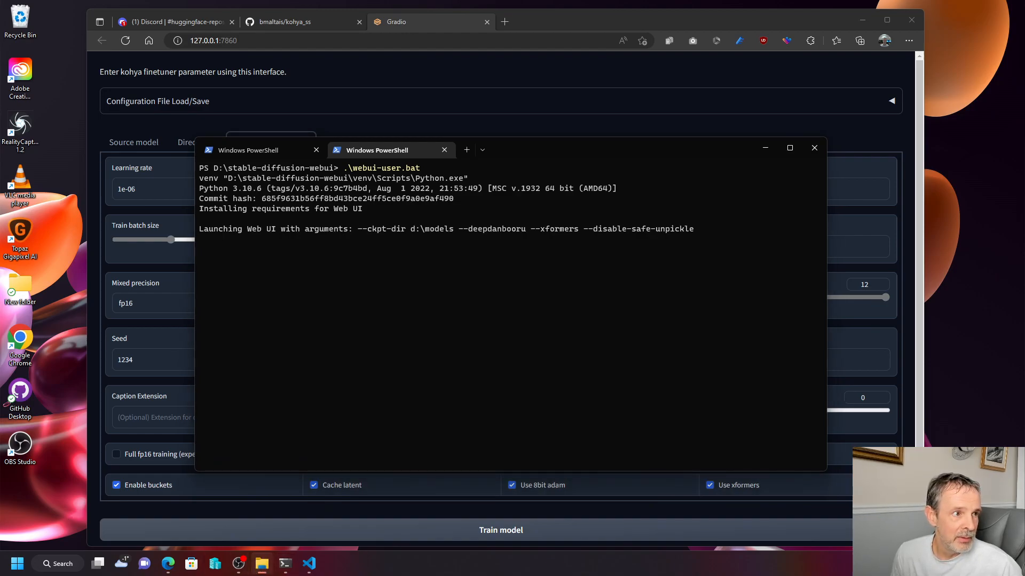
# Inspect the trained model output in D:\quickstart\kohya_training\model, including the last folder, and copy last.safetensors and last.yaml.
pyautogui.moveTo(0, 40); pyautogui.dragTo(571, 94)
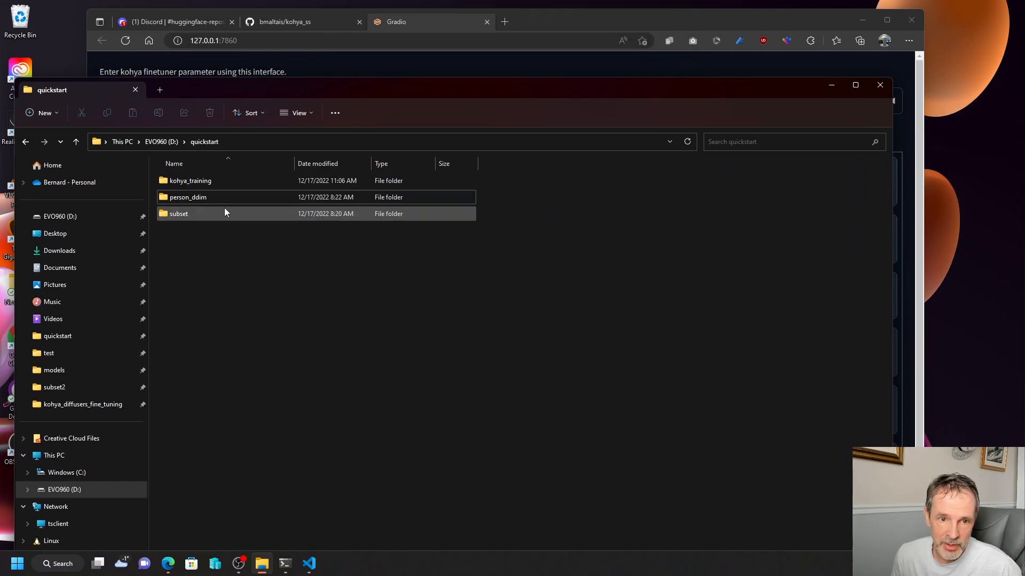
pyautogui.doubleClick(205, 181)
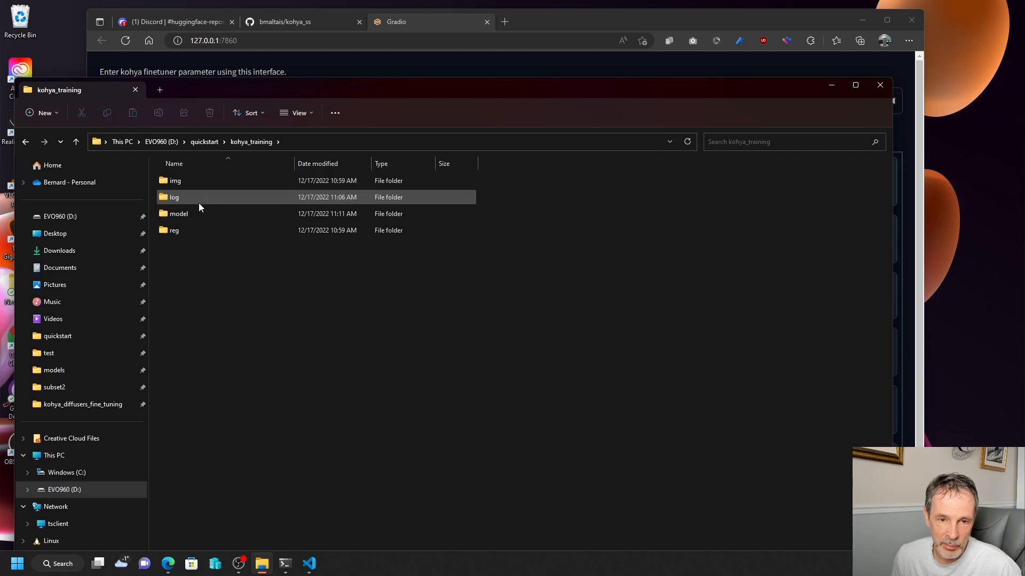
pyautogui.doubleClick(189, 214)
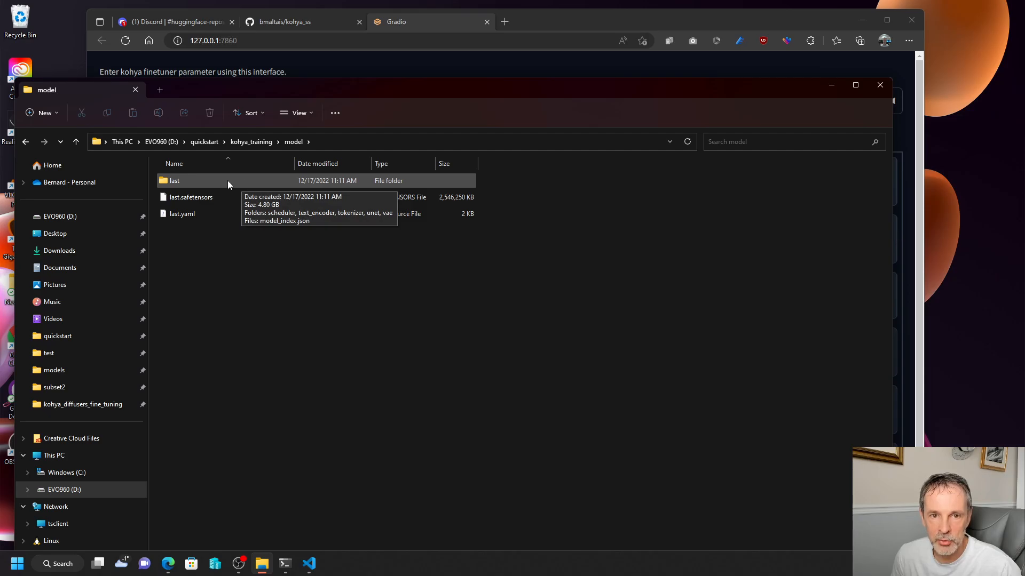
pyautogui.doubleClick(195, 184)
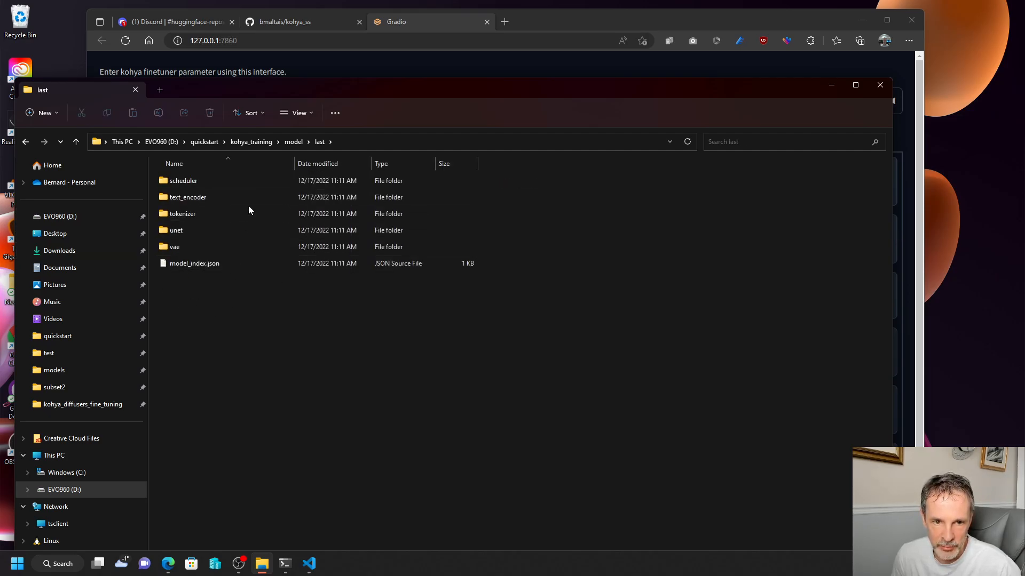
pyautogui.click(293, 142)
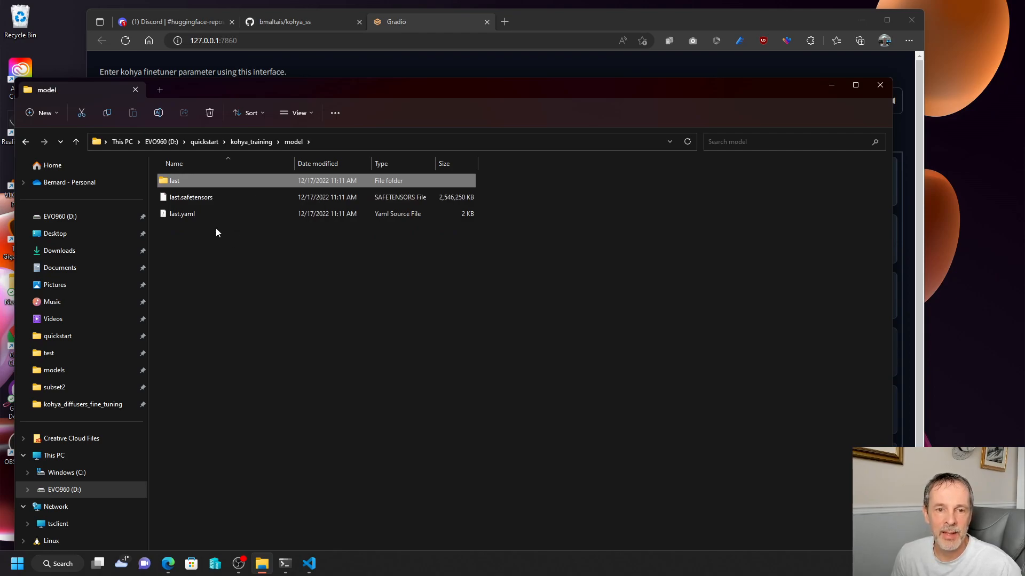
pyautogui.moveTo(219, 233); pyautogui.dragTo(193, 199)
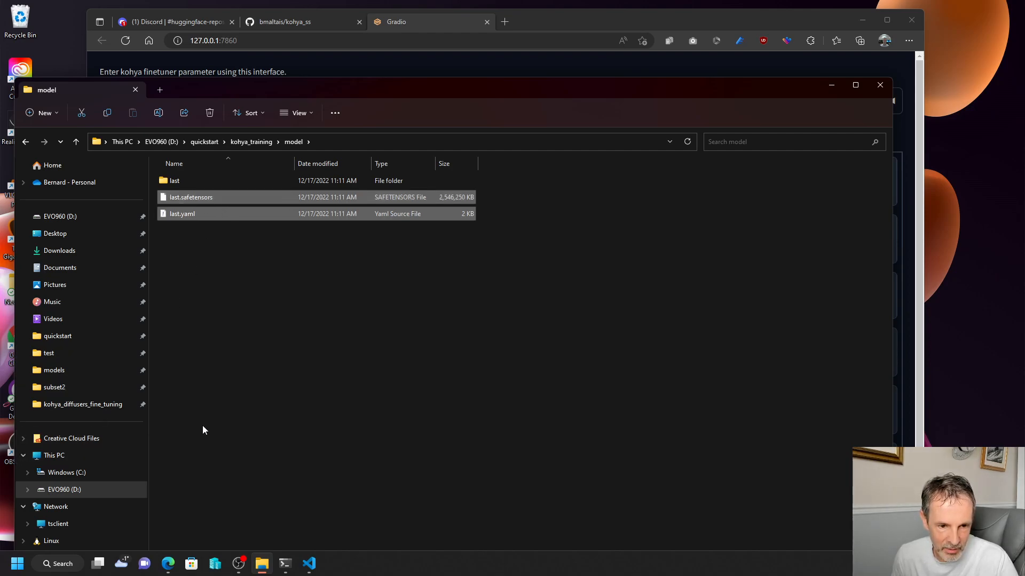
# Create a folder named testing in D:\models and open it.
pyautogui.click(91, 368)
pyautogui.scroll(-3, 315, 395)
pyautogui.scroll(-2, 315, 395)
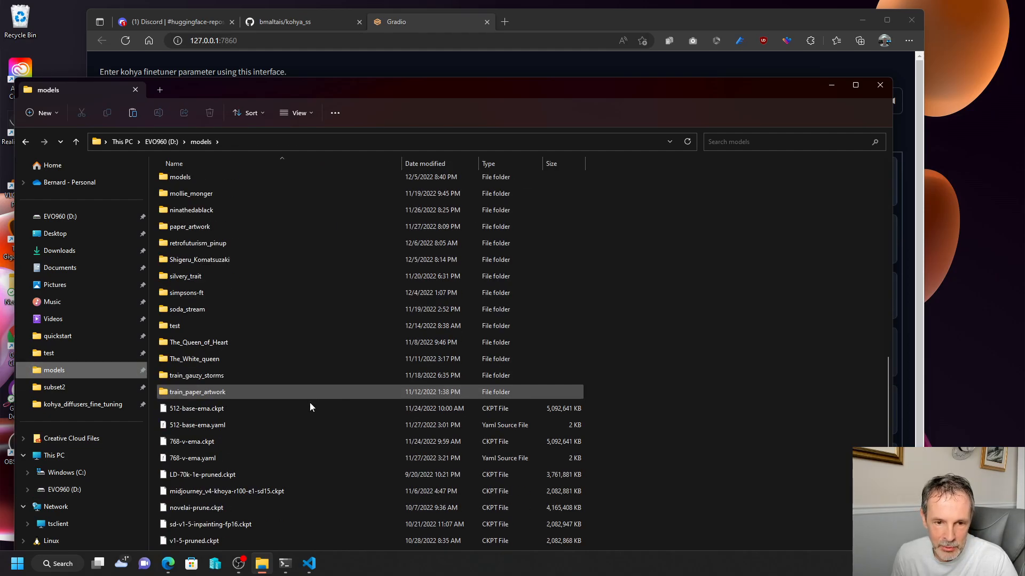
pyautogui.rightClick(284, 416)
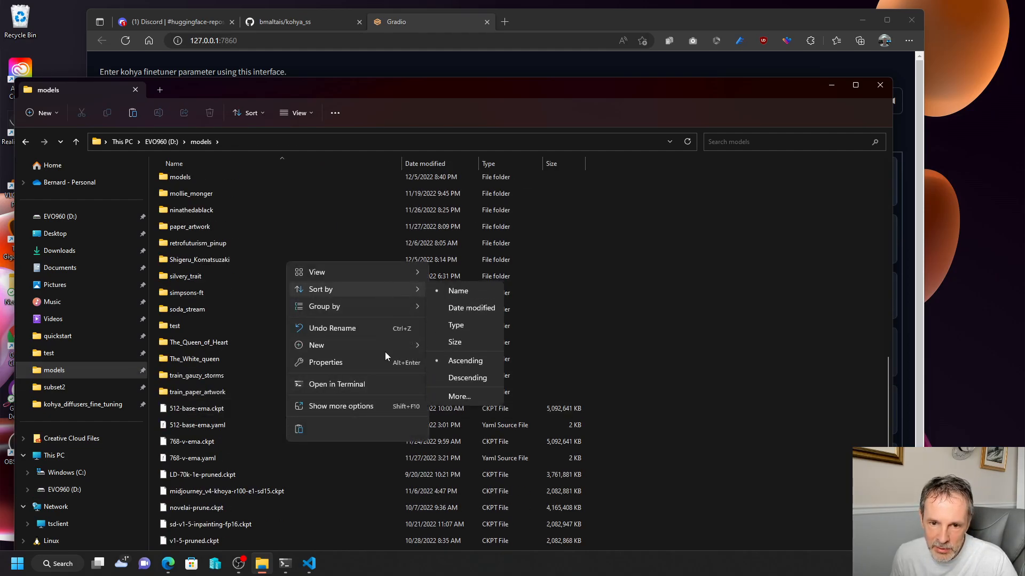
pyautogui.moveTo(390, 344)
pyautogui.click(482, 347)
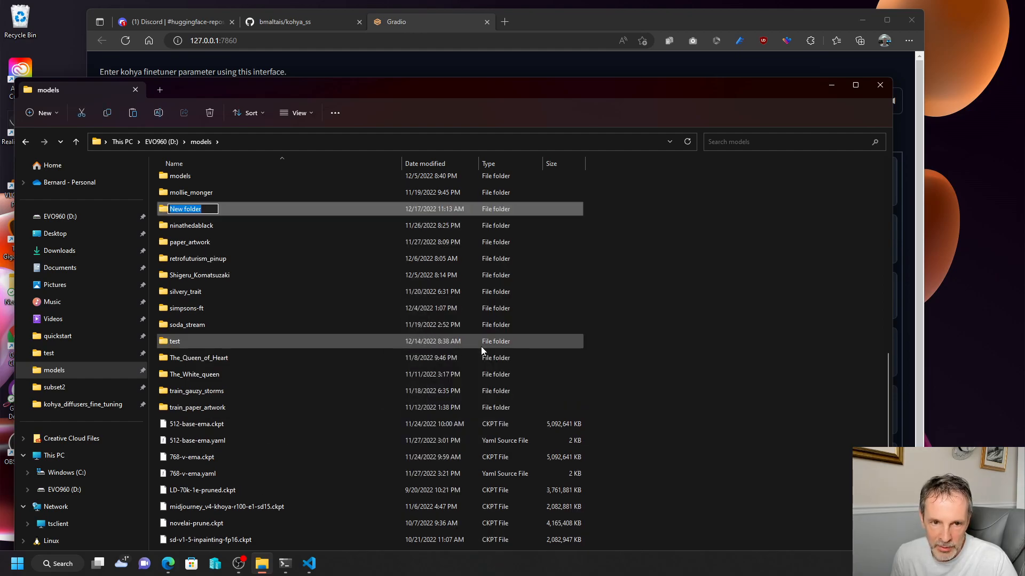
pyautogui.write('testing')
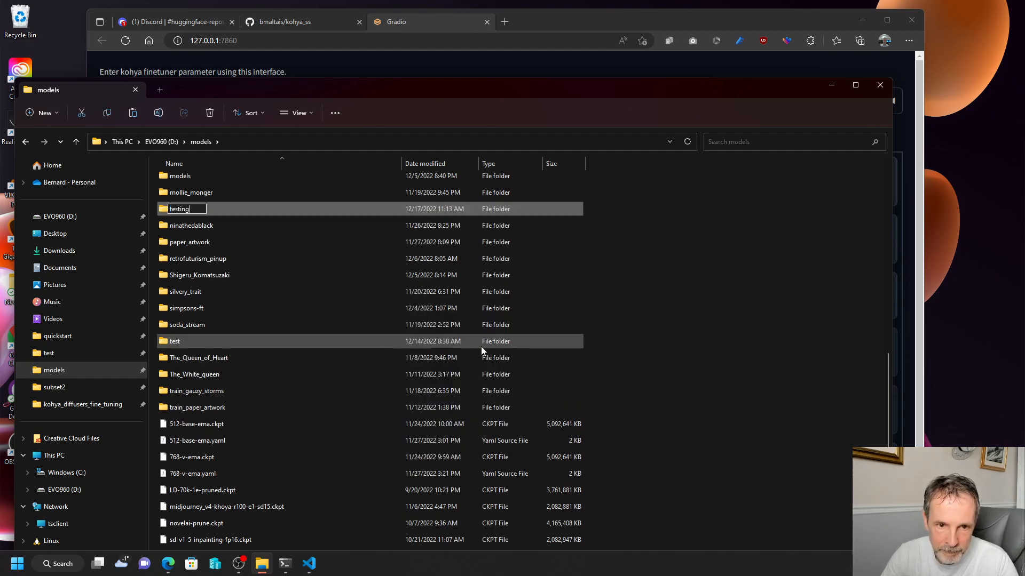
pyautogui.press('Return')
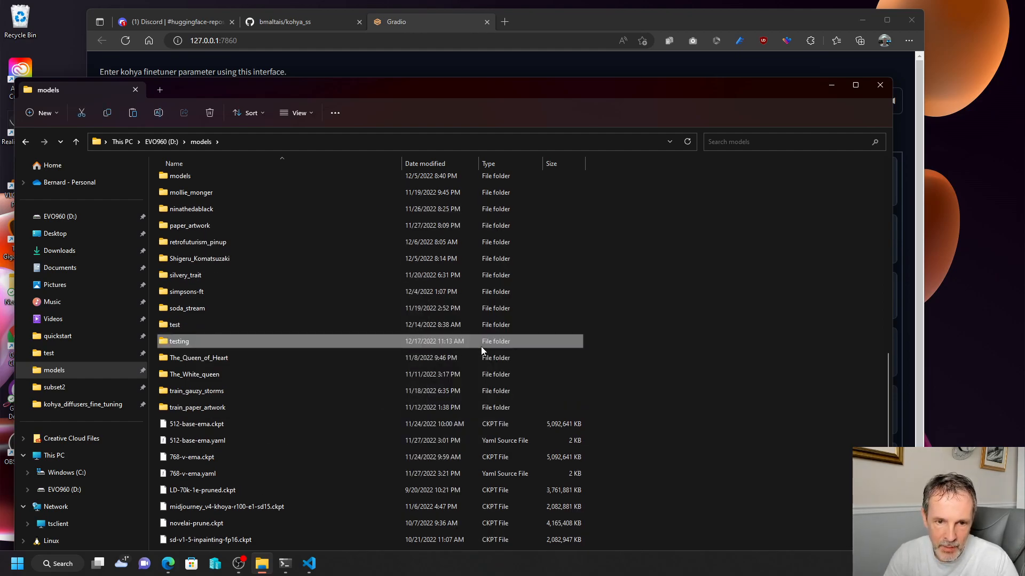
pyautogui.doubleClick(373, 341)
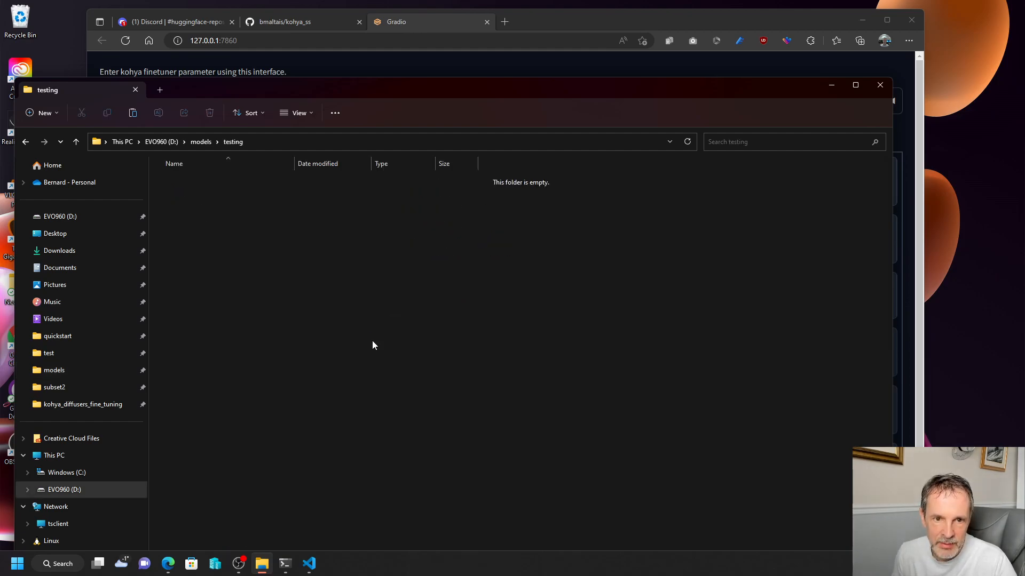
pyautogui.hotkey('ctrl', 'v')
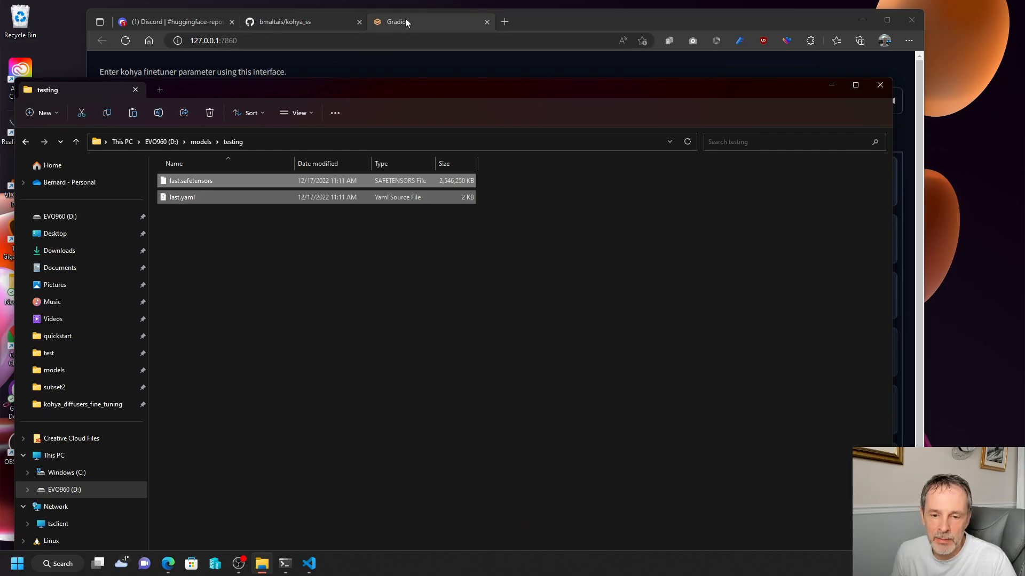
pyautogui.click(285, 563)
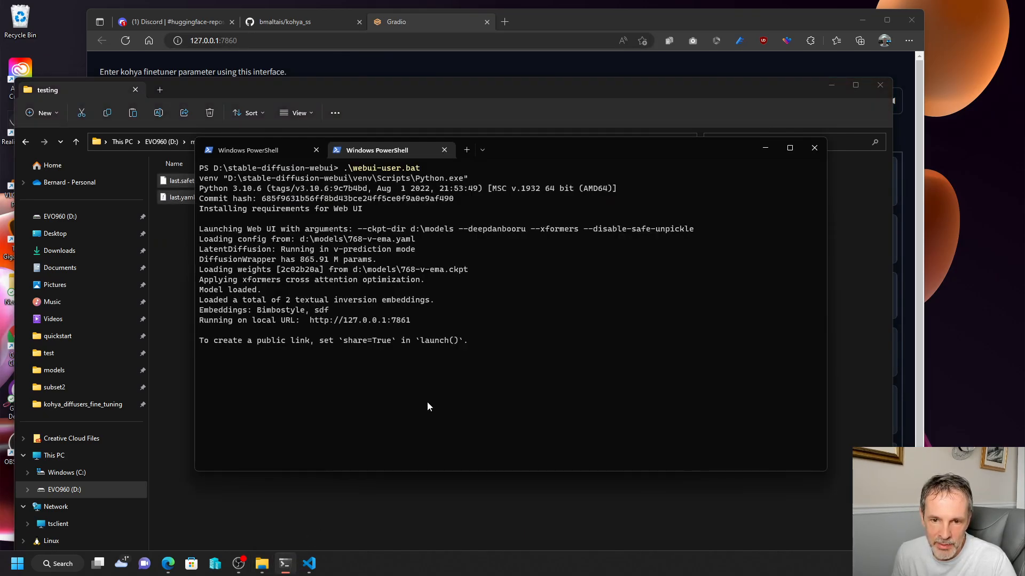
pyautogui.keyDown('ctrl'); pyautogui.click(391, 323); pyautogui.keyUp('ctrl')
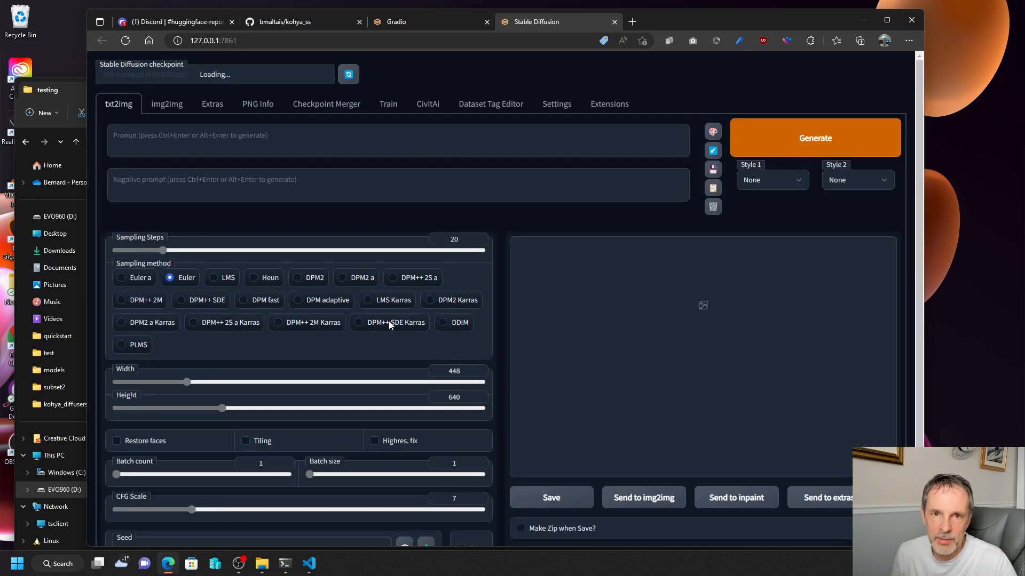
# Load testing\last.safetensors as the Stable Diffusion checkpoint.
pyautogui.click(324, 77)
pyautogui.scroll(-5, 306, 170)
pyautogui.scroll(-2, 306, 173)
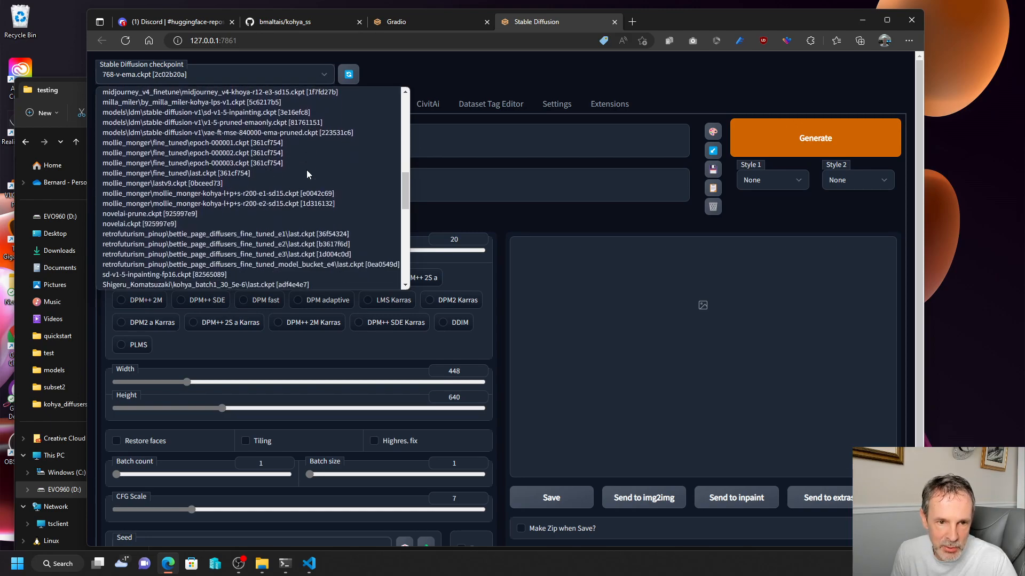
pyautogui.scroll(-5, 307, 174)
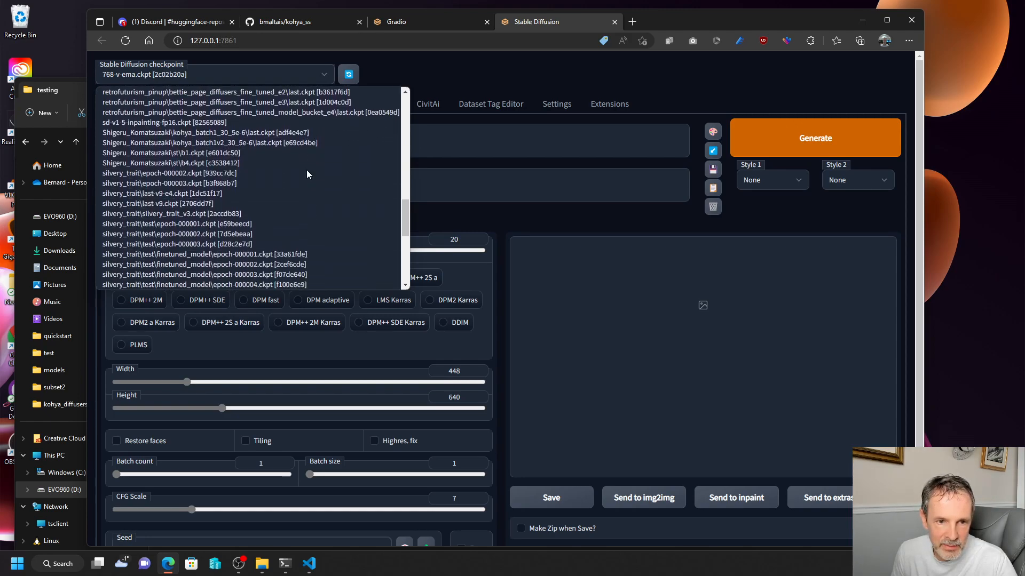
pyautogui.scroll(-1, 307, 172)
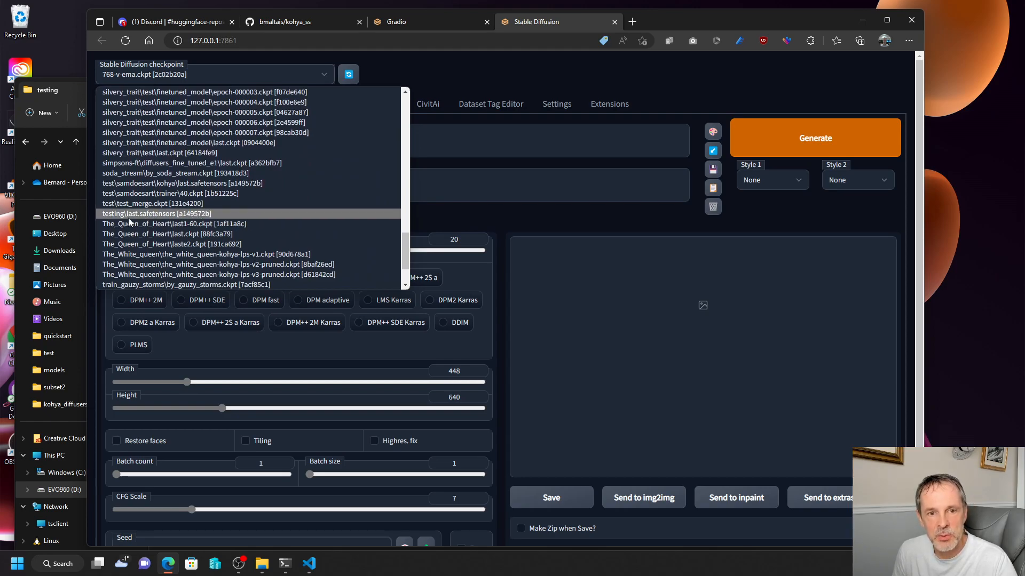
pyautogui.click(173, 216)
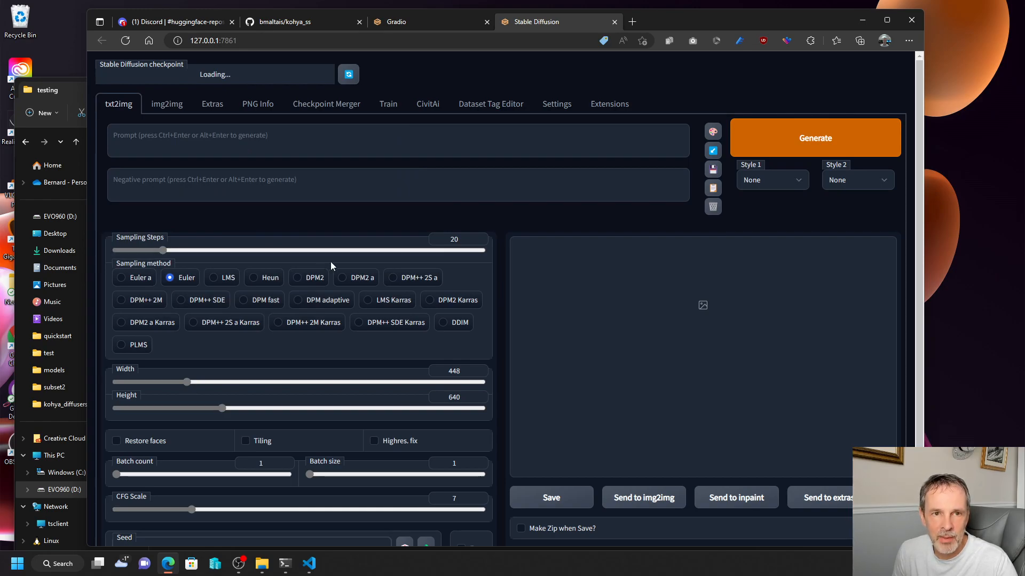
# Check the instance and class prompts in the kohya folder preparation utility, and generate a txt2img batch of 4 with the prompt "asd person".
pyautogui.click(394, 24)
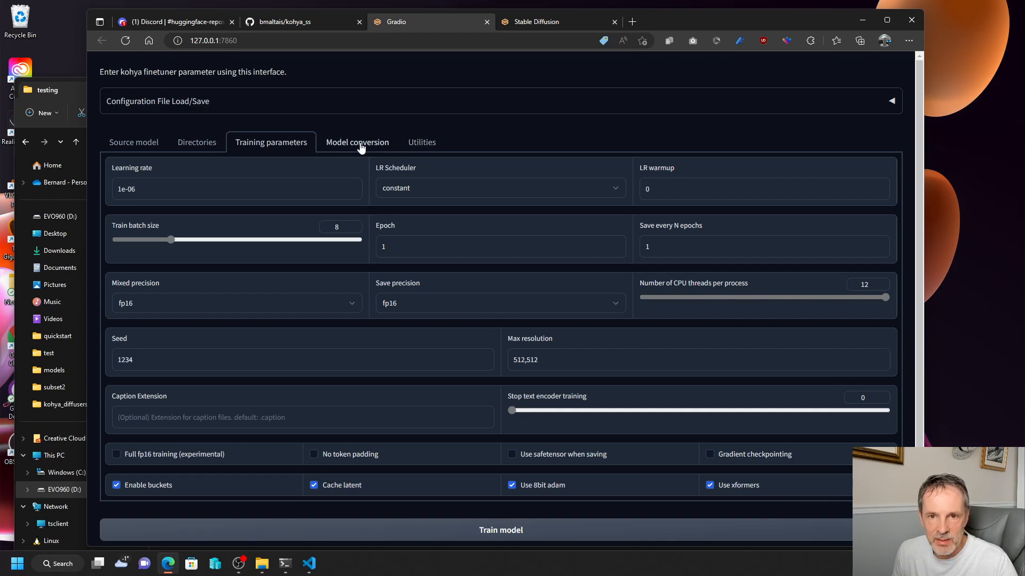
pyautogui.click(422, 142)
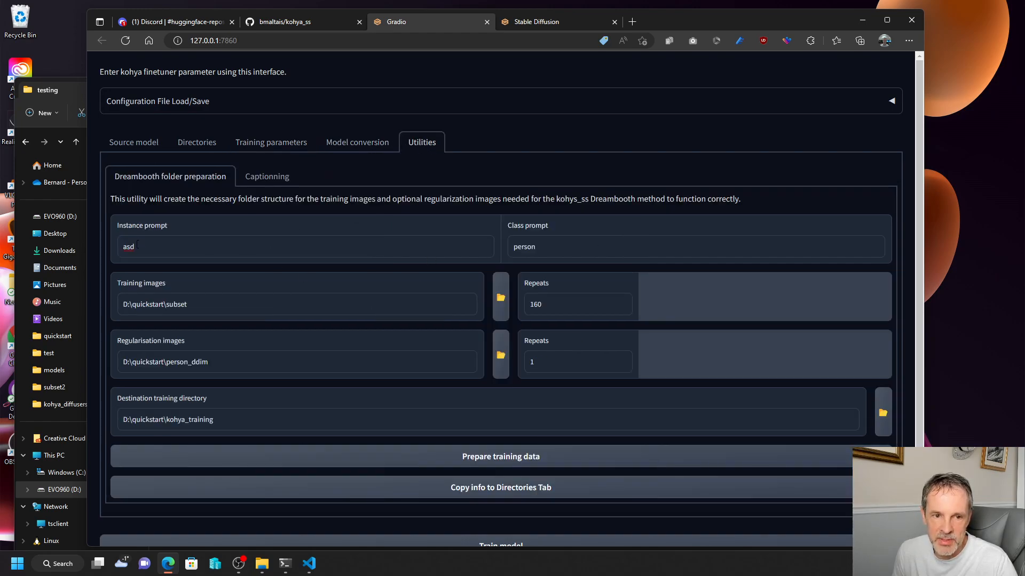
pyautogui.click(548, 24)
pyautogui.click(268, 144)
pyautogui.write('asd person')
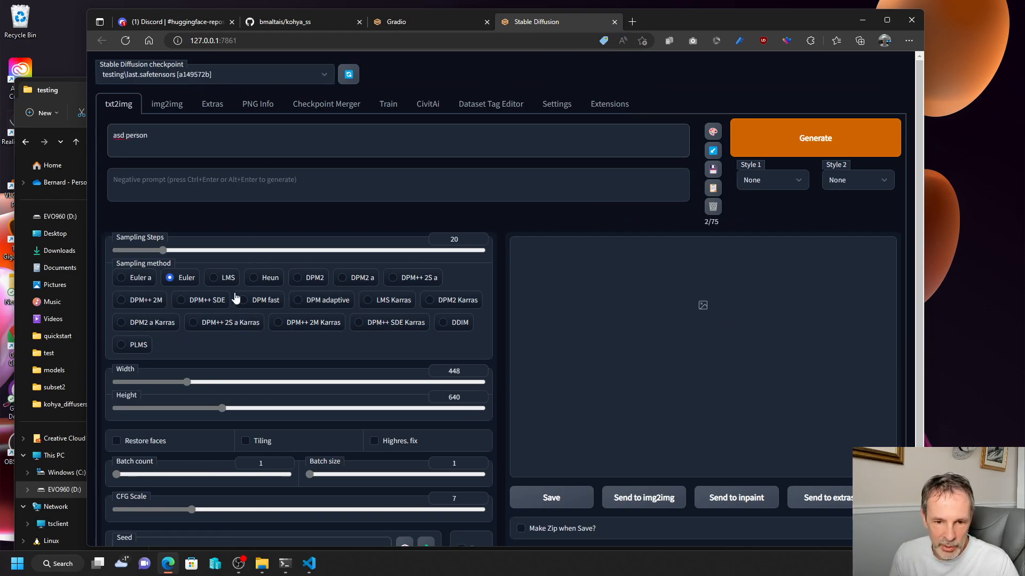
pyautogui.moveTo(310, 475); pyautogui.dragTo(375, 478)
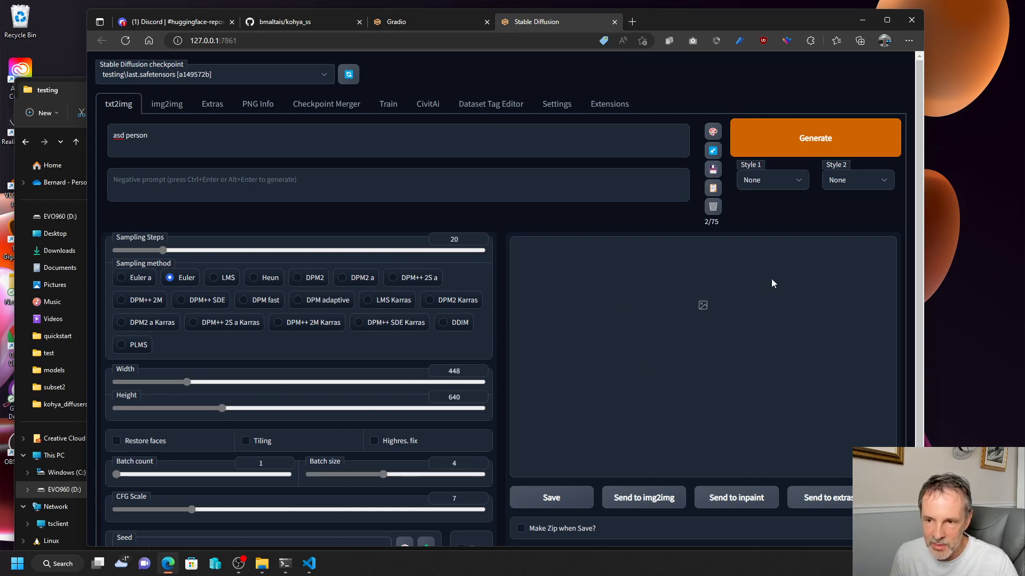
pyautogui.click(820, 147)
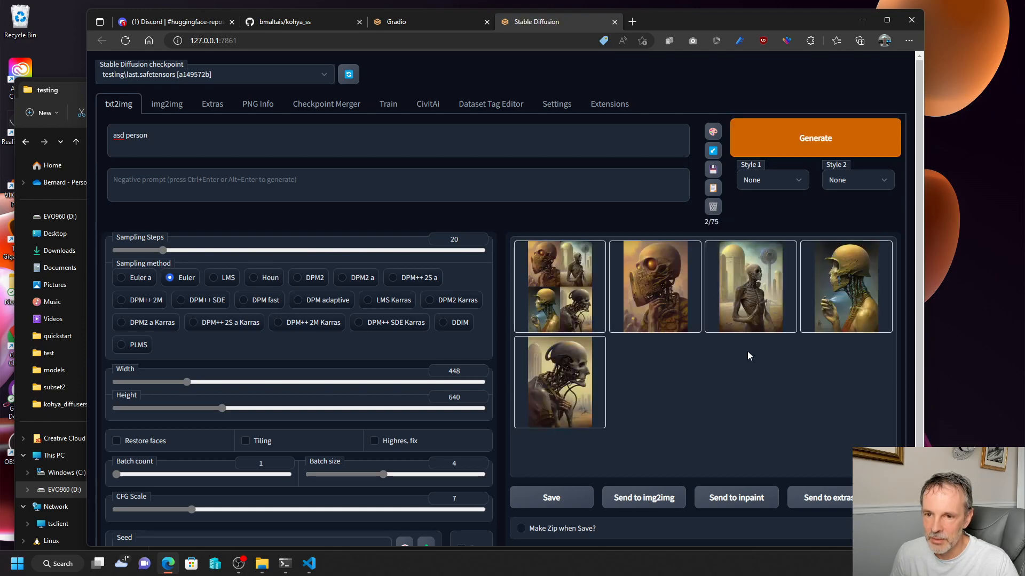
# Examine each of the four generated images at enlarged size and close the full-screen viewer.
pyautogui.click(652, 280)
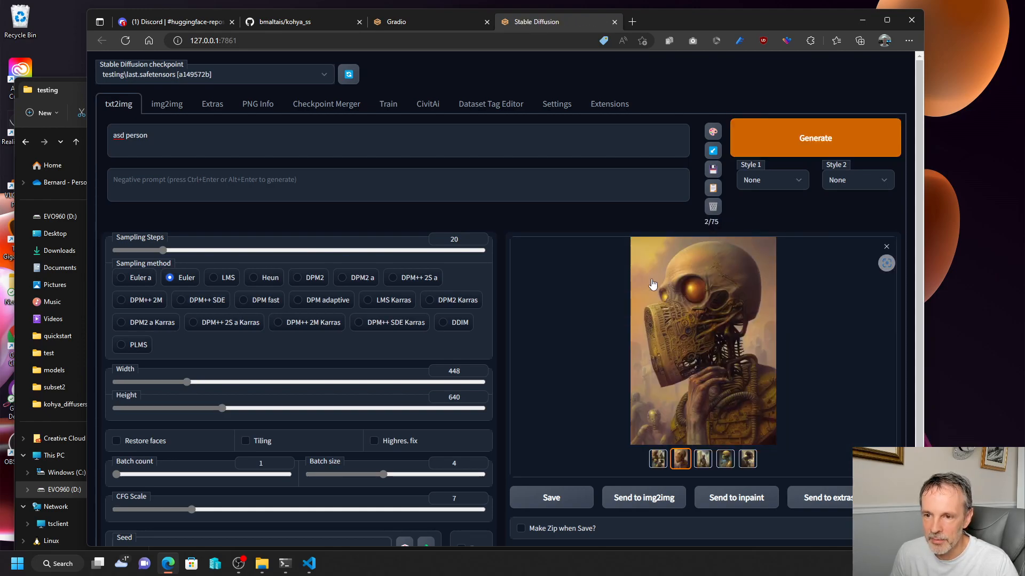
pyautogui.click(699, 392)
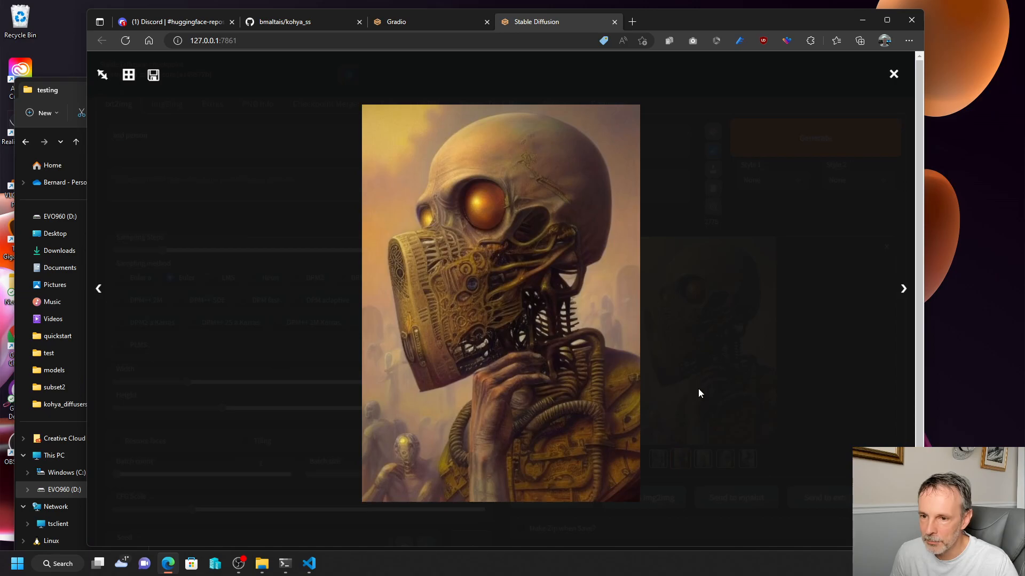
pyautogui.click(904, 292)
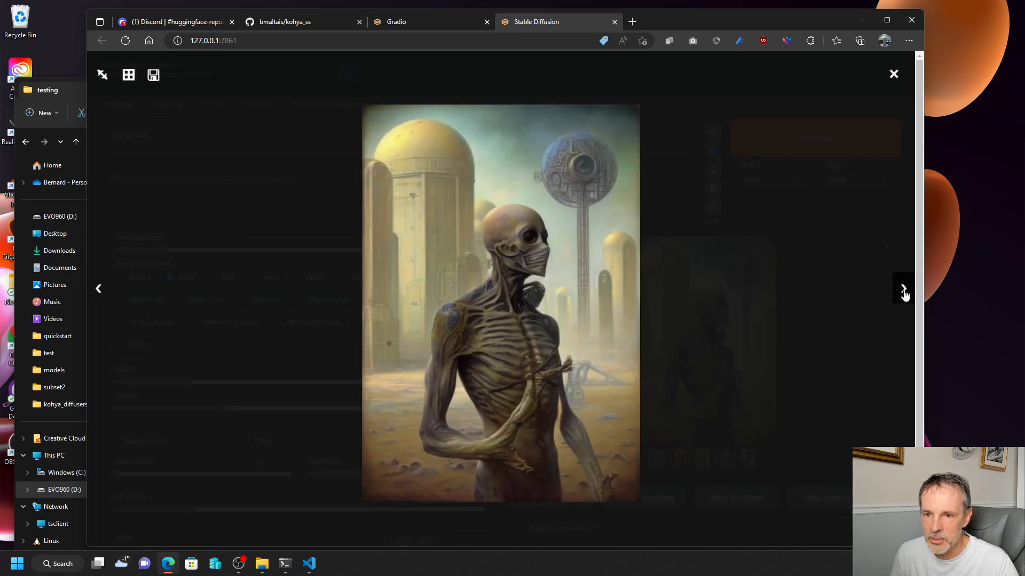
pyautogui.click(903, 293)
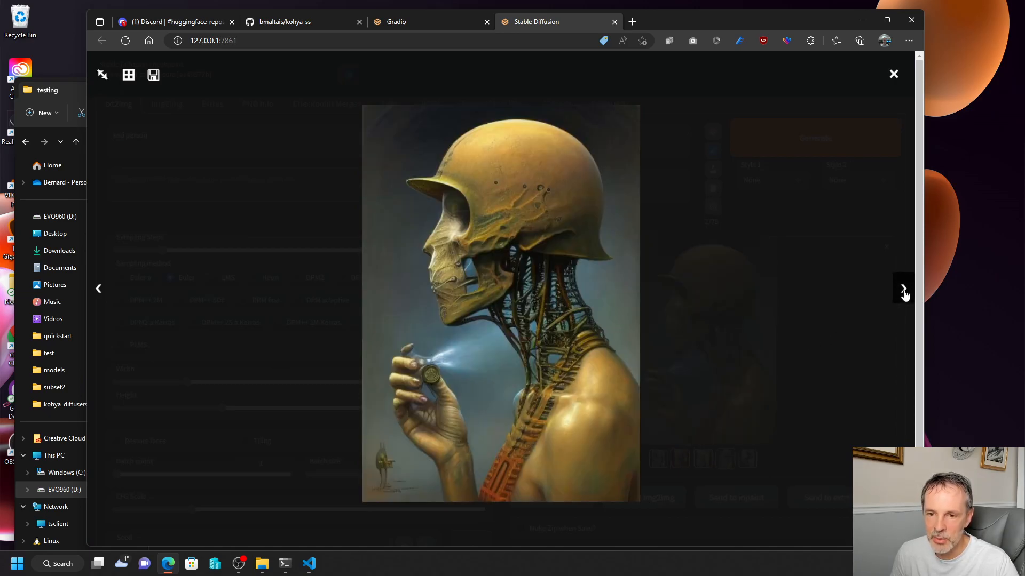
pyautogui.click(904, 292)
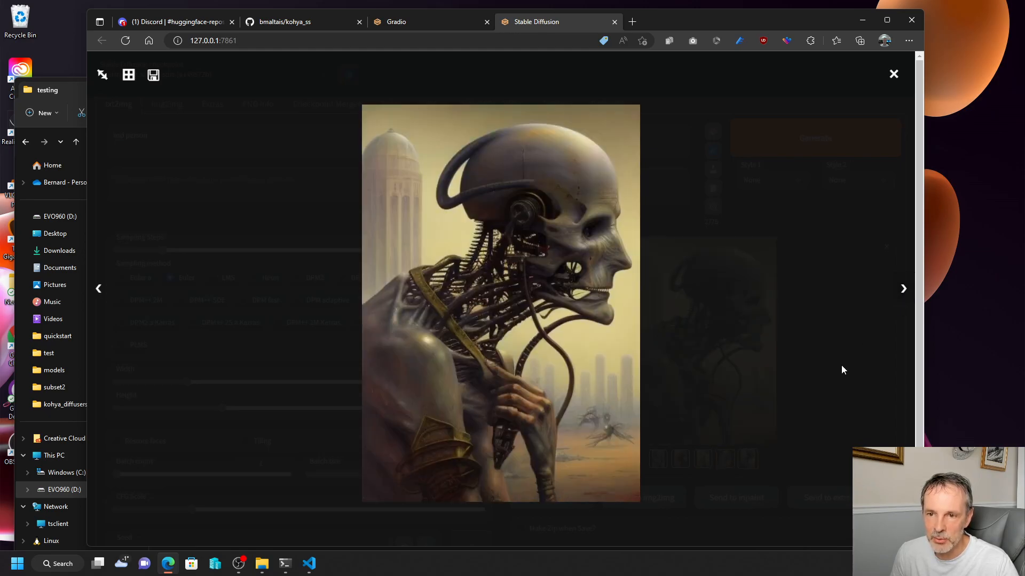
pyautogui.click(892, 76)
# Open the training images folder D:\quickstart\subset in File Explorer and show its files as thumbnail icons.
pyautogui.click(262, 543)
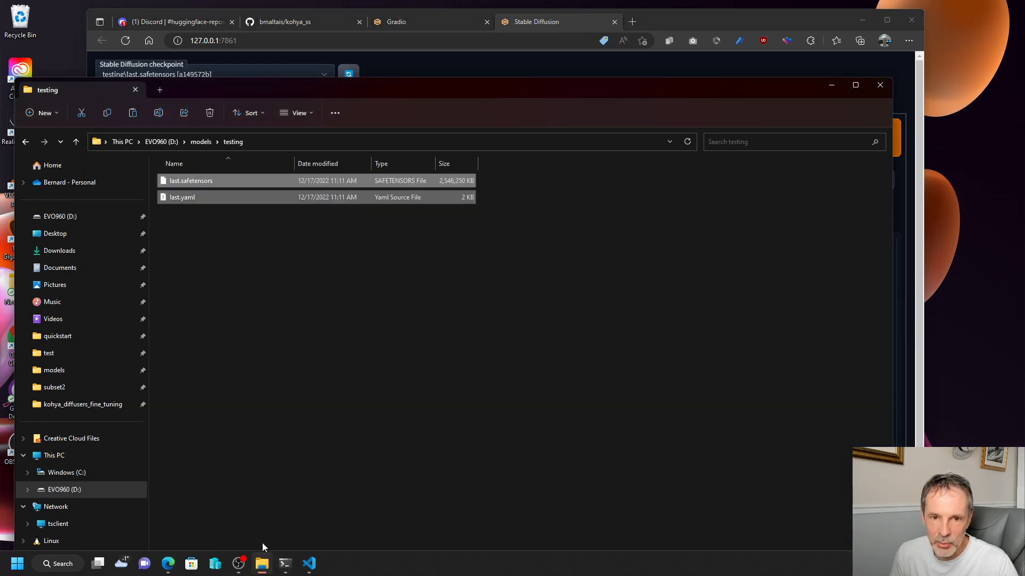
pyautogui.click(161, 142)
pyautogui.click(66, 336)
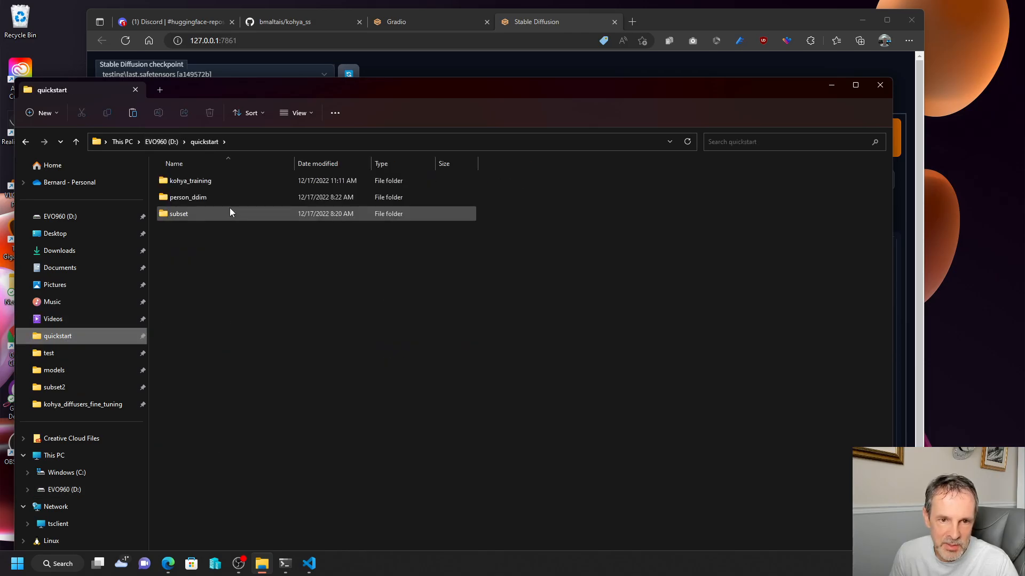
pyautogui.doubleClick(195, 215)
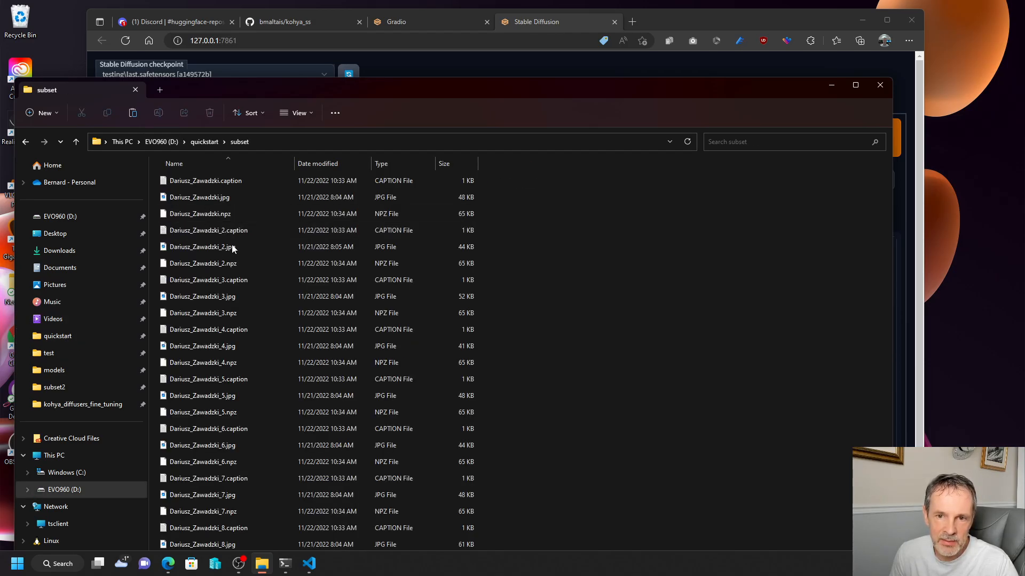
pyautogui.click(310, 114)
pyautogui.click(303, 155)
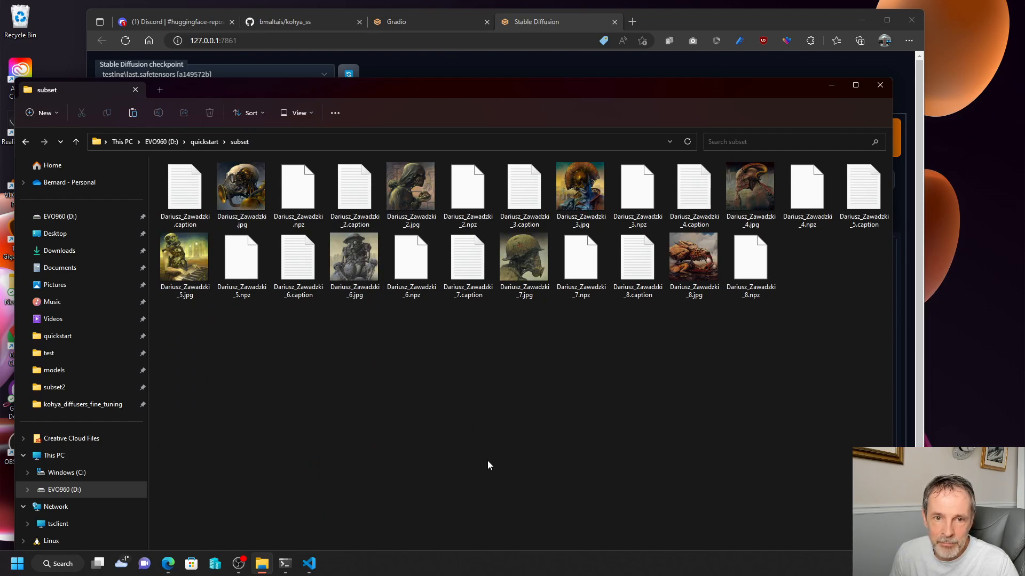
# Browse the training JPGs in the photo viewer from the first through the eighth, and go back to the fifth.
pyautogui.doubleClick(248, 200)
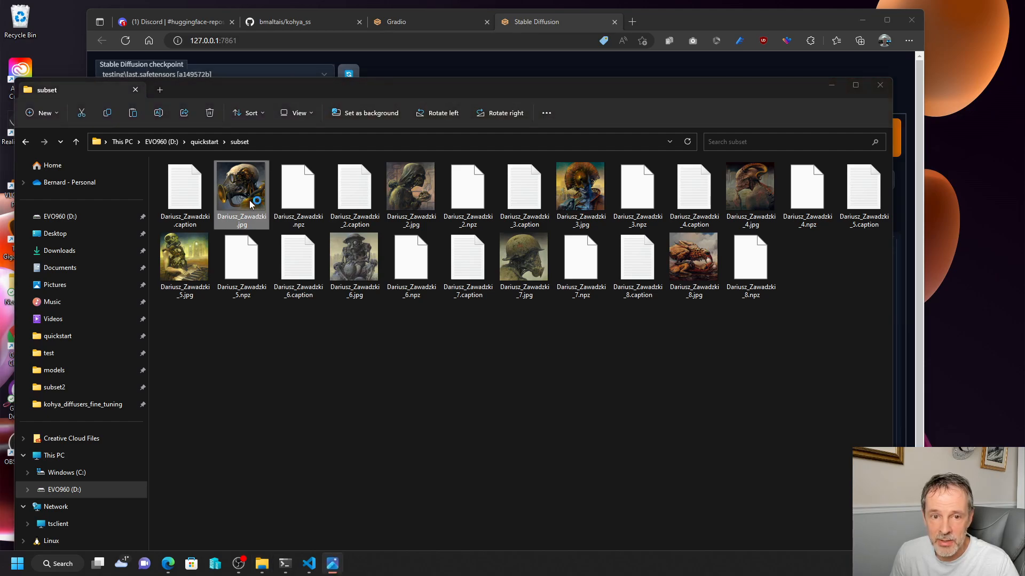
pyautogui.click(877, 276)
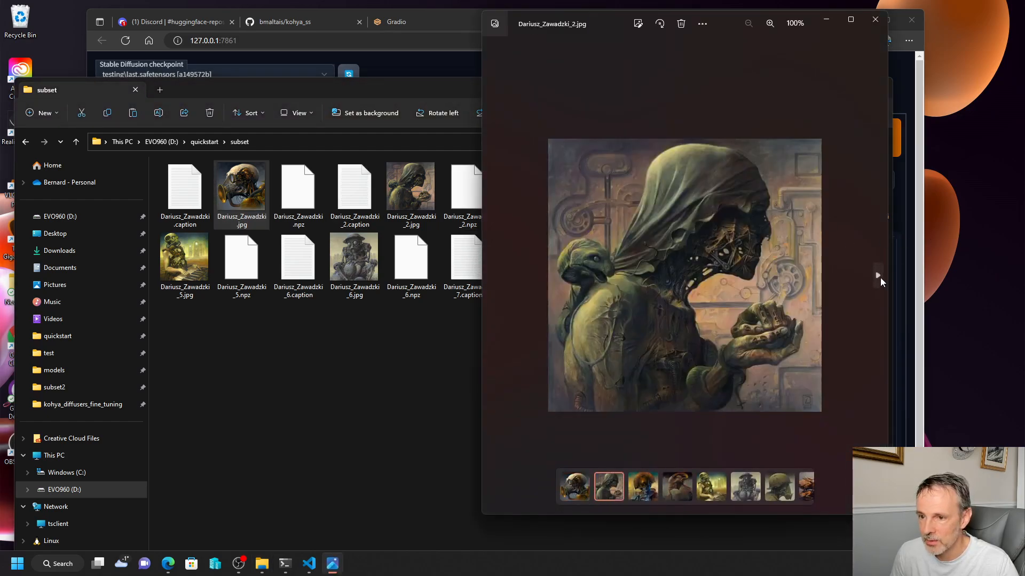
pyautogui.click(878, 276)
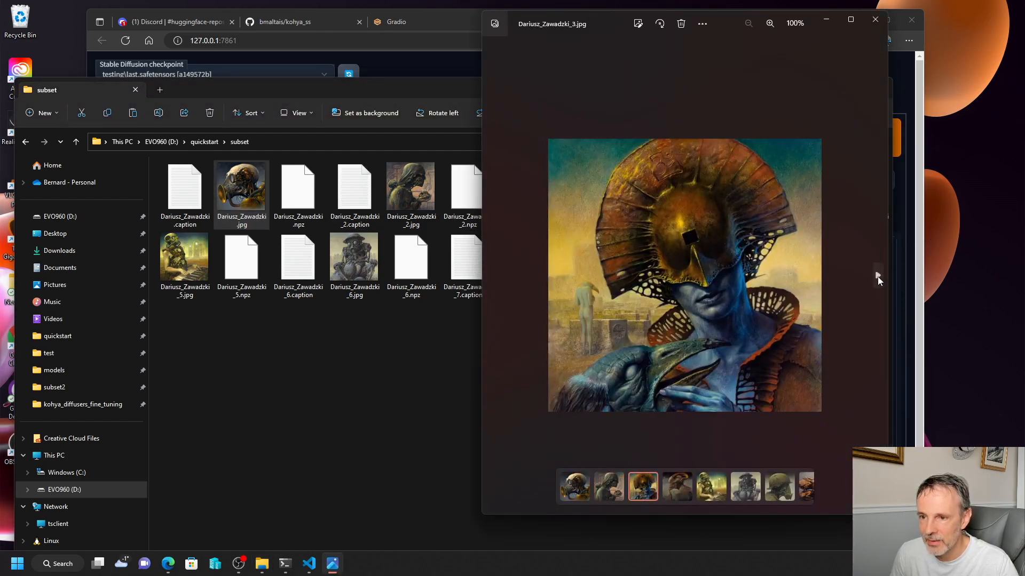
pyautogui.click(877, 277)
pyautogui.click(877, 276)
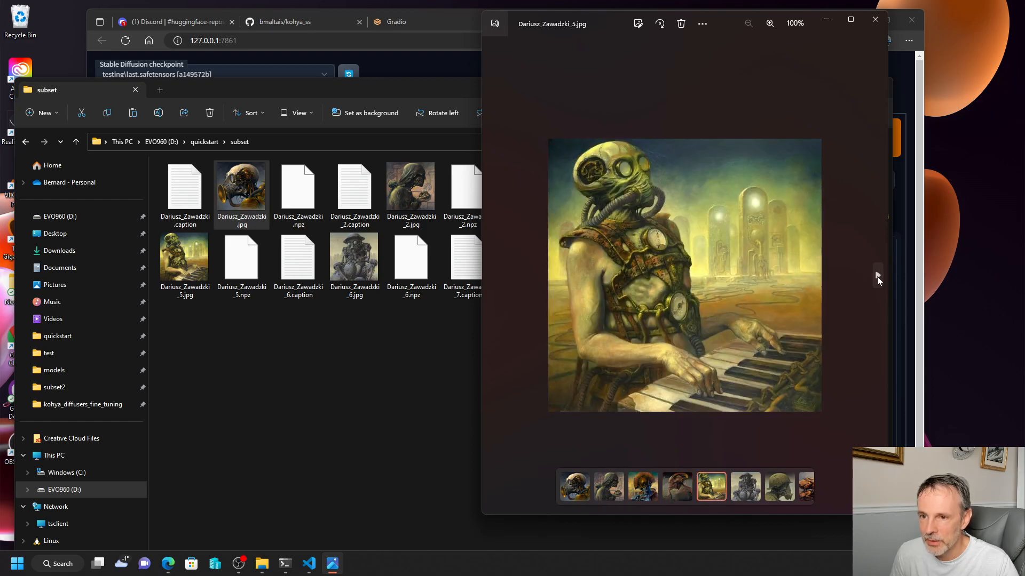
pyautogui.click(877, 277)
pyautogui.click(878, 276)
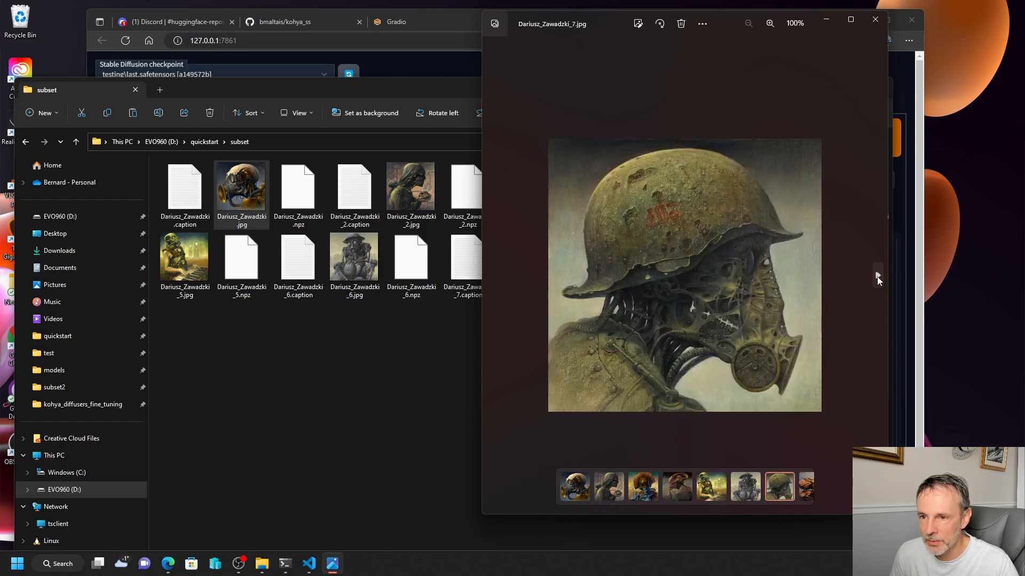
pyautogui.click(877, 277)
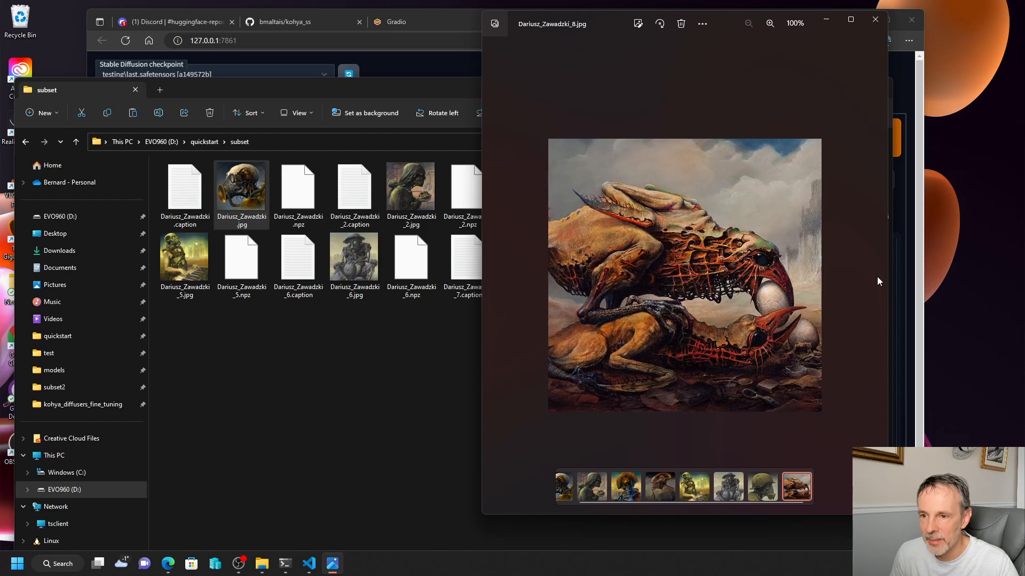
pyautogui.click(492, 276)
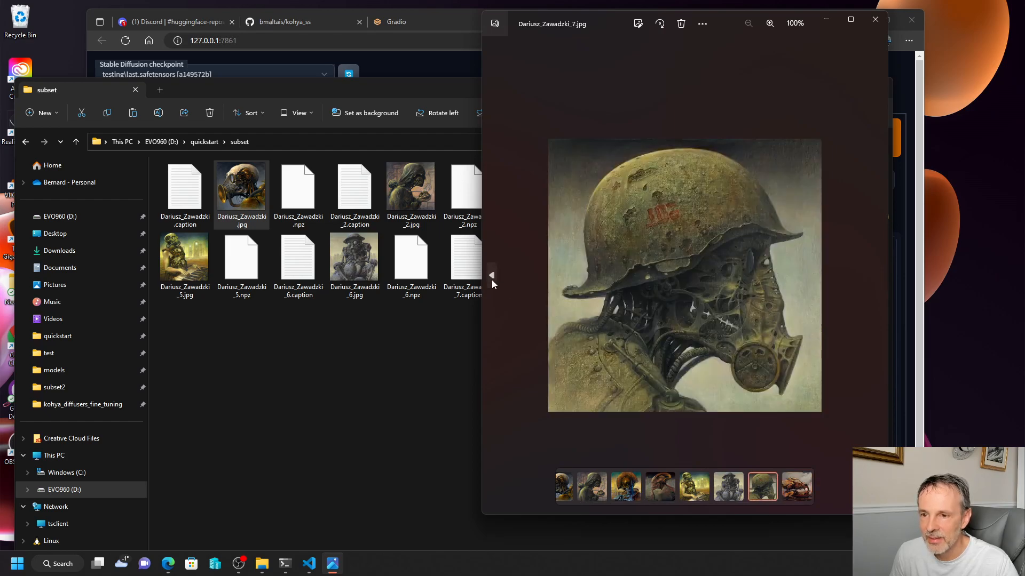
pyautogui.click(491, 279)
pyautogui.click(491, 279)
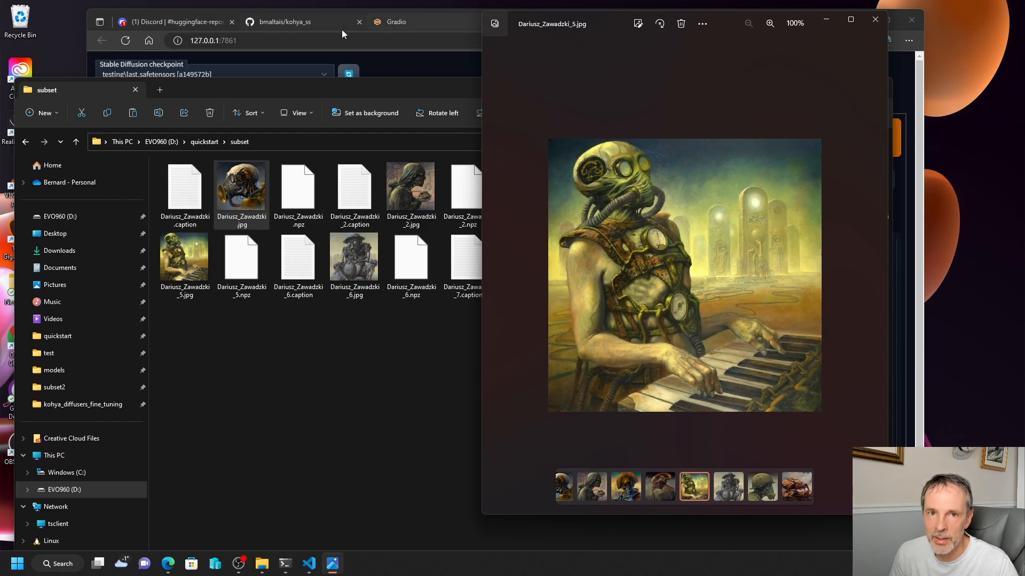
# Return to the web UI and review the generated grid and individual images at full size for comparison with the training art.
pyautogui.click(404, 67)
pyautogui.click(727, 332)
pyautogui.click(725, 334)
pyautogui.click(727, 334)
pyautogui.click(903, 291)
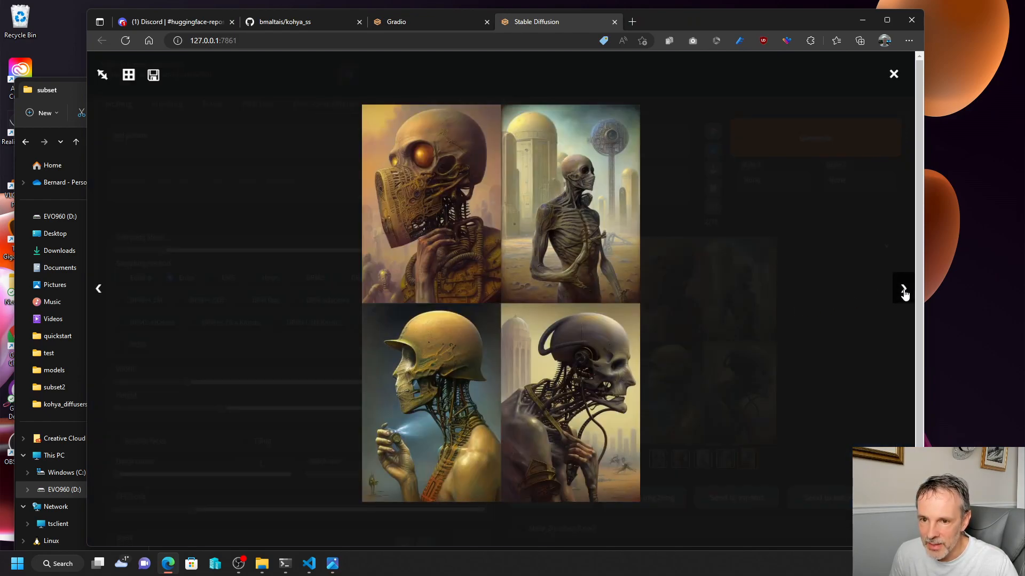
pyautogui.click(903, 291)
pyautogui.click(903, 291)
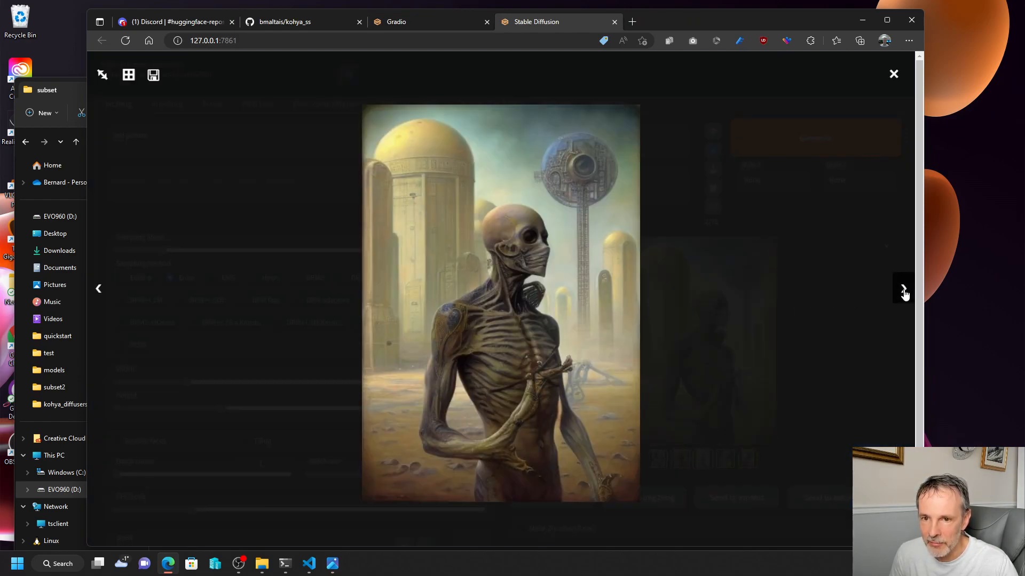
pyautogui.click(904, 291)
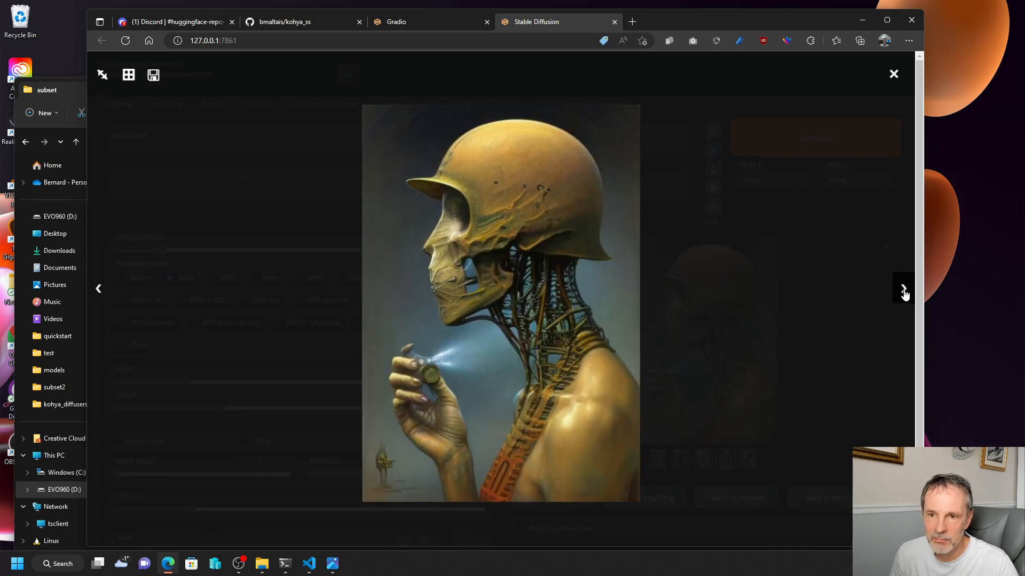
pyautogui.click(903, 291)
pyautogui.click(903, 290)
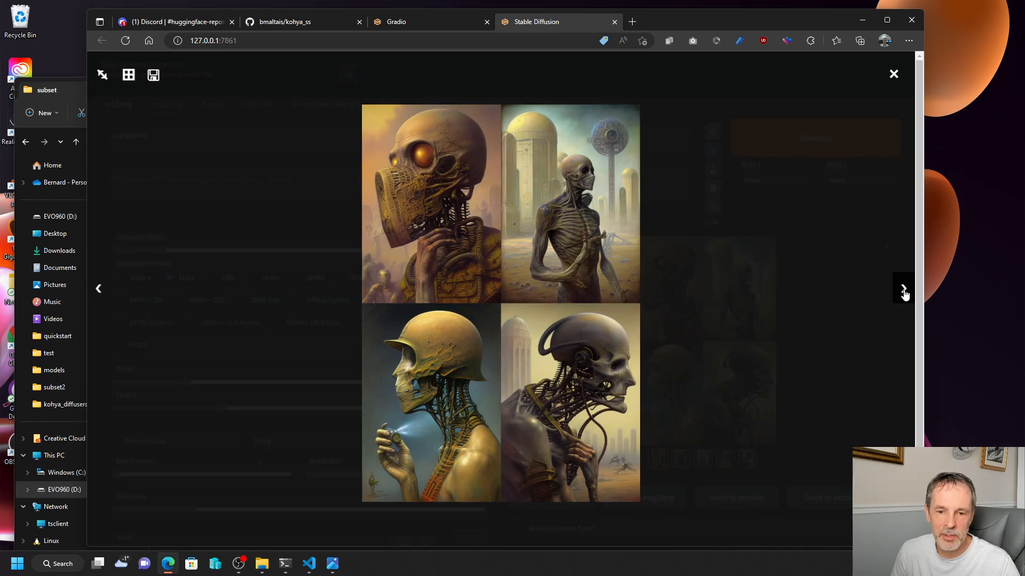
# Review the training parameters and the source model settings in the kohya GUI.
pyautogui.click(443, 26)
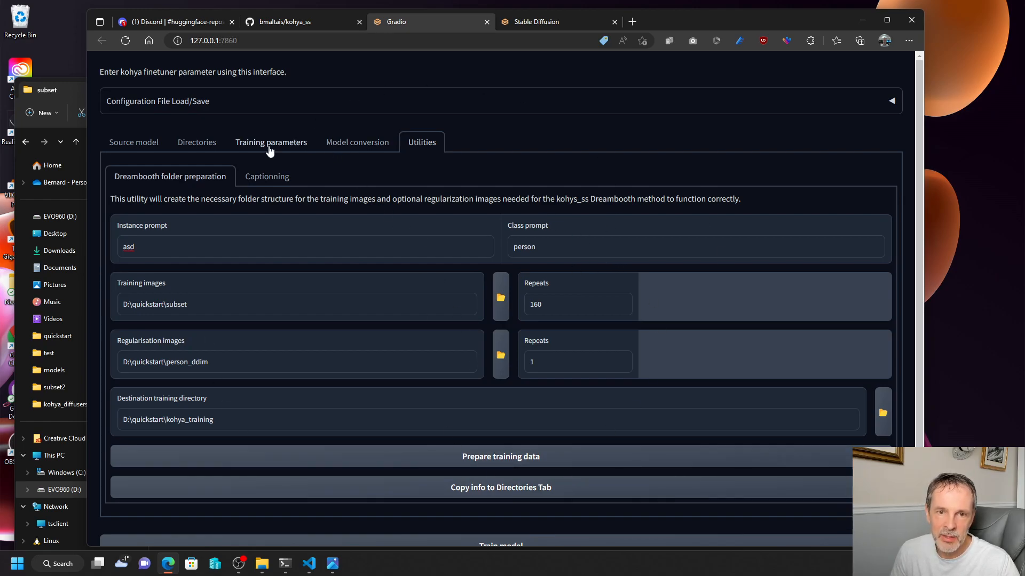
pyautogui.click(296, 143)
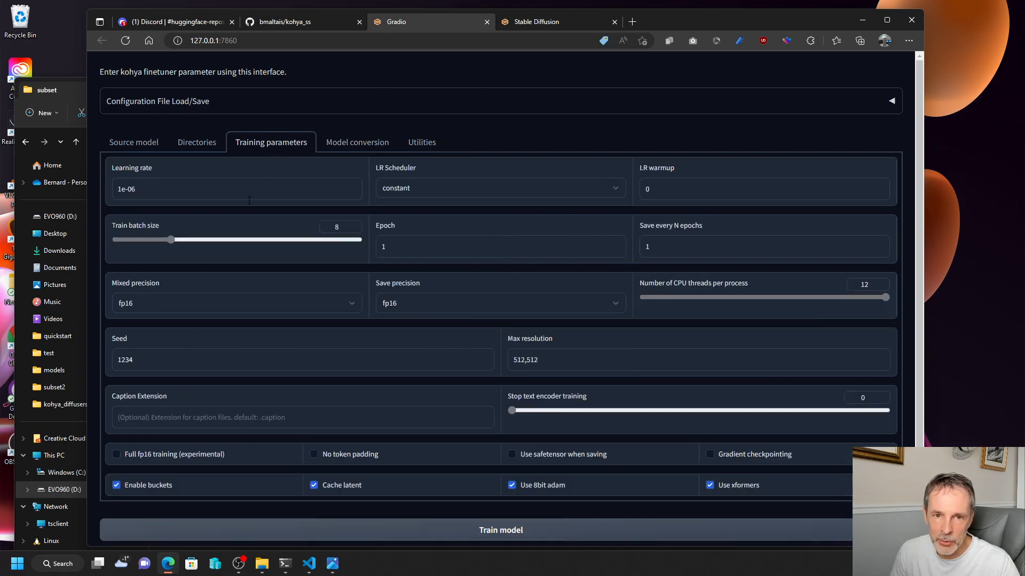
pyautogui.click(138, 143)
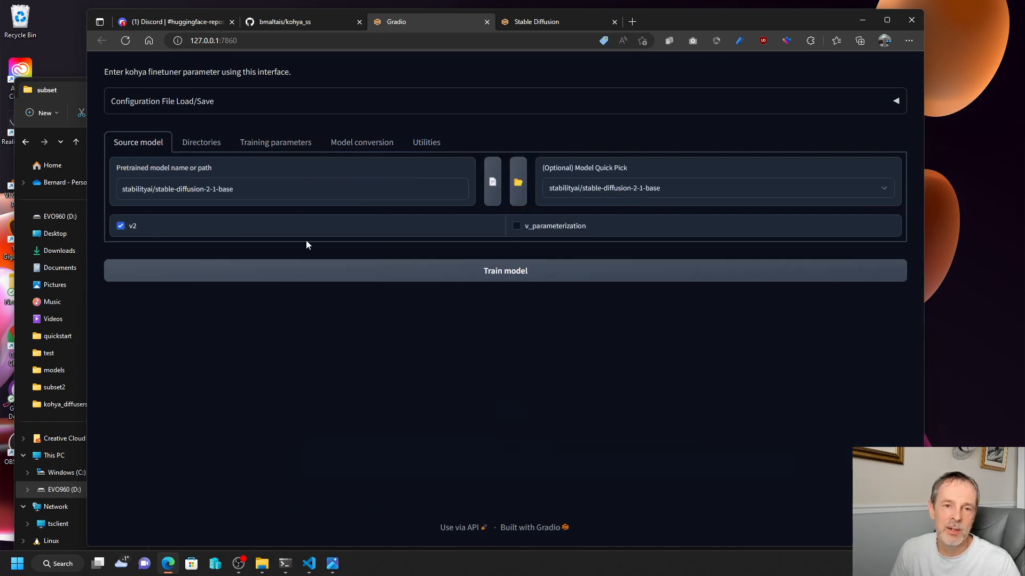